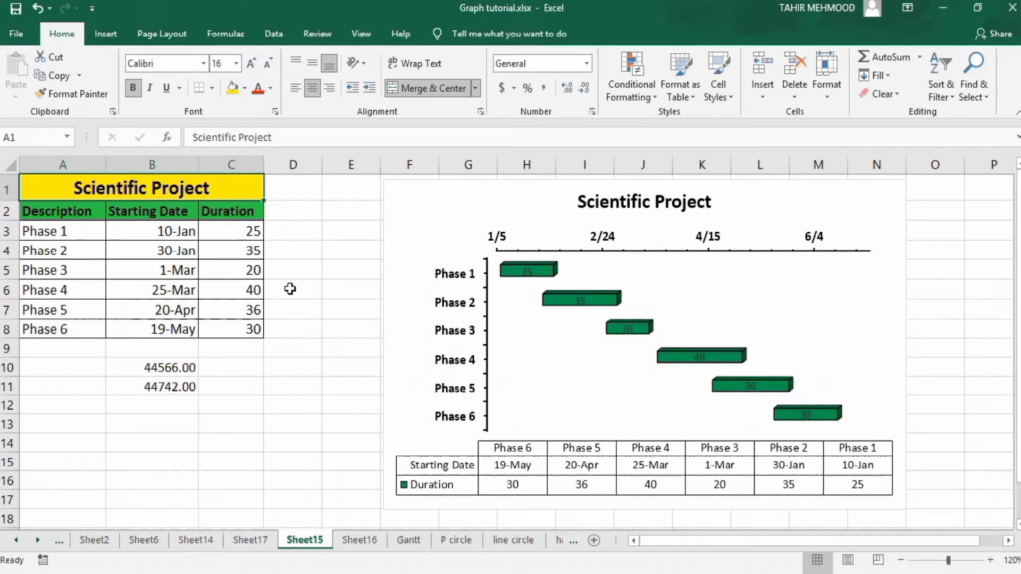
Insert an empty 3-D stacked bar chart beside the project table on Sheet16
{"action": "left_click", "coordinate": [355, 540]}
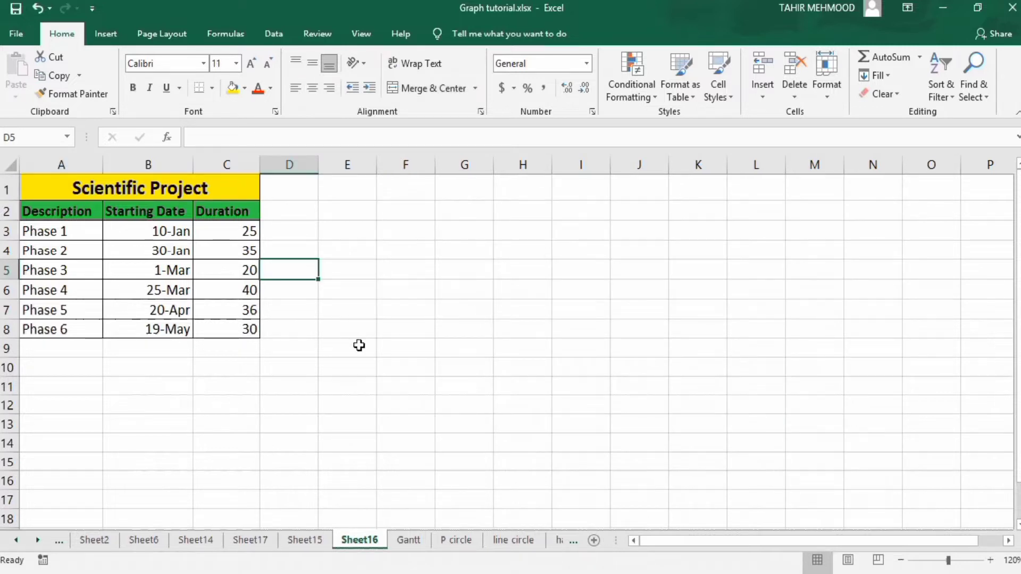
{"action": "left_click", "coordinate": [354, 252]}
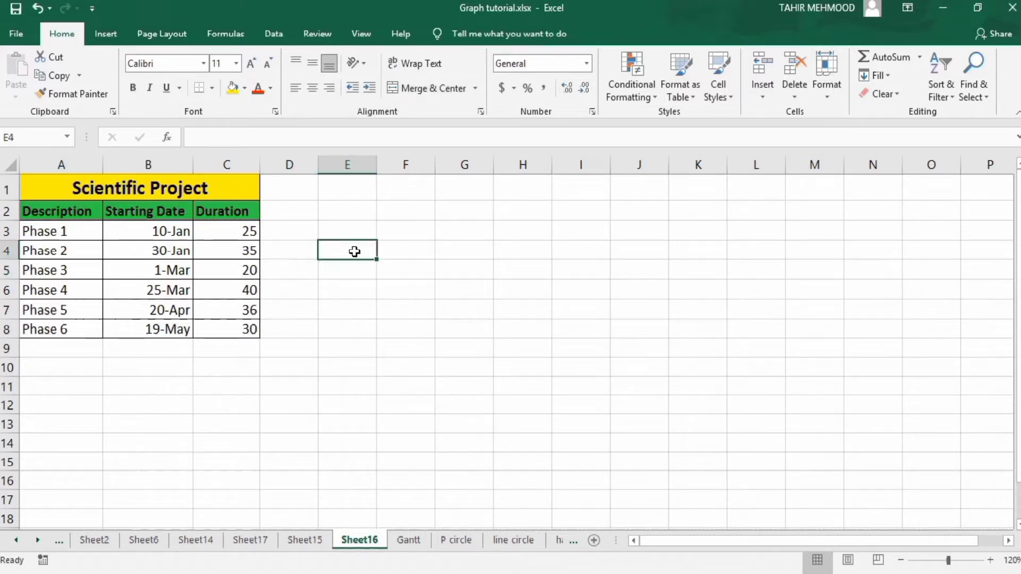
{"action": "left_click", "coordinate": [106, 35]}
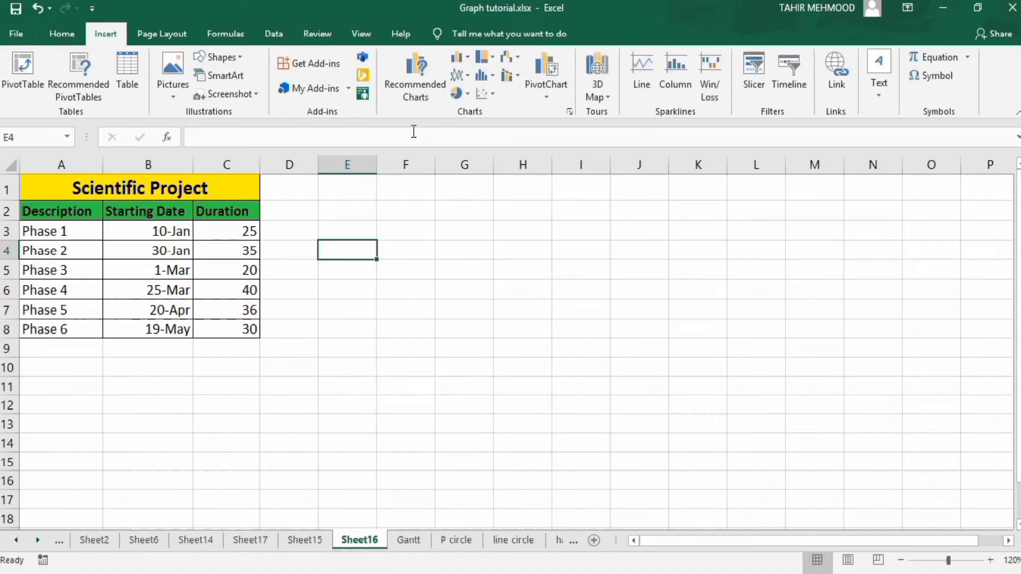
{"action": "left_click", "coordinate": [467, 56]}
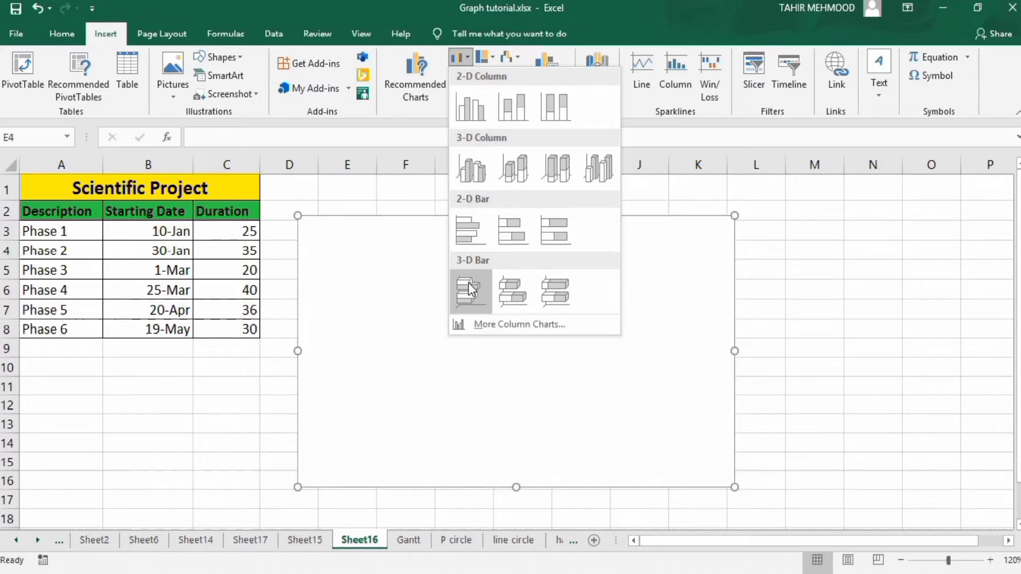
{"action": "left_click", "coordinate": [512, 290]}
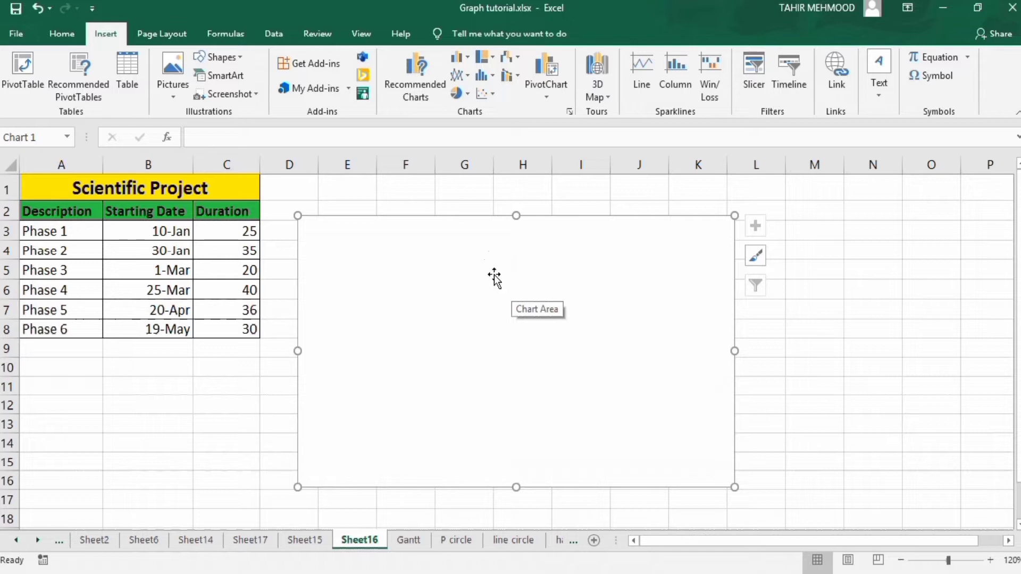
Add a chart data series named from cell B2 (Starting Date) with values from B3:B8
{"action": "right_click", "coordinate": [488, 311]}
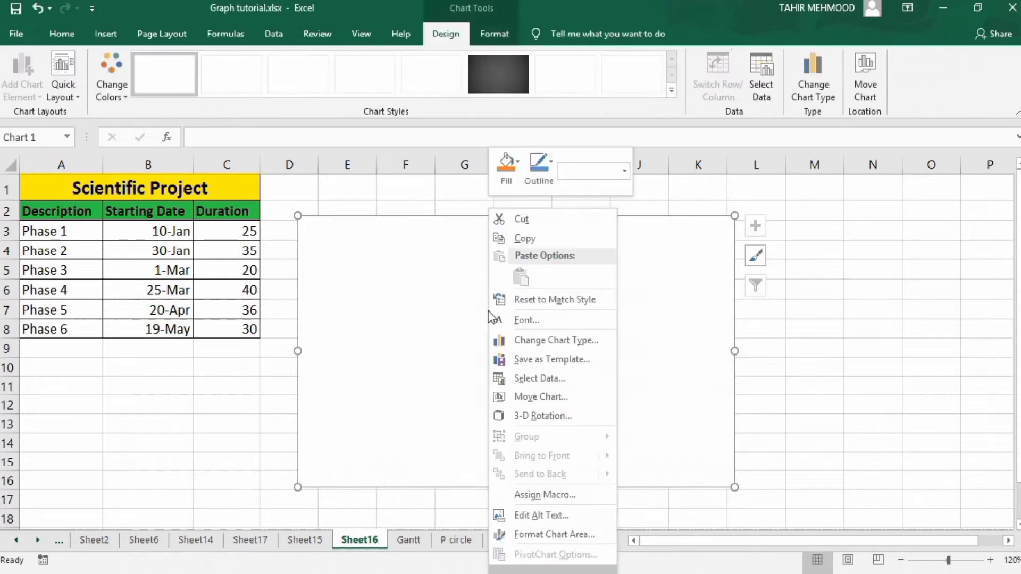
{"action": "left_click", "coordinate": [548, 378]}
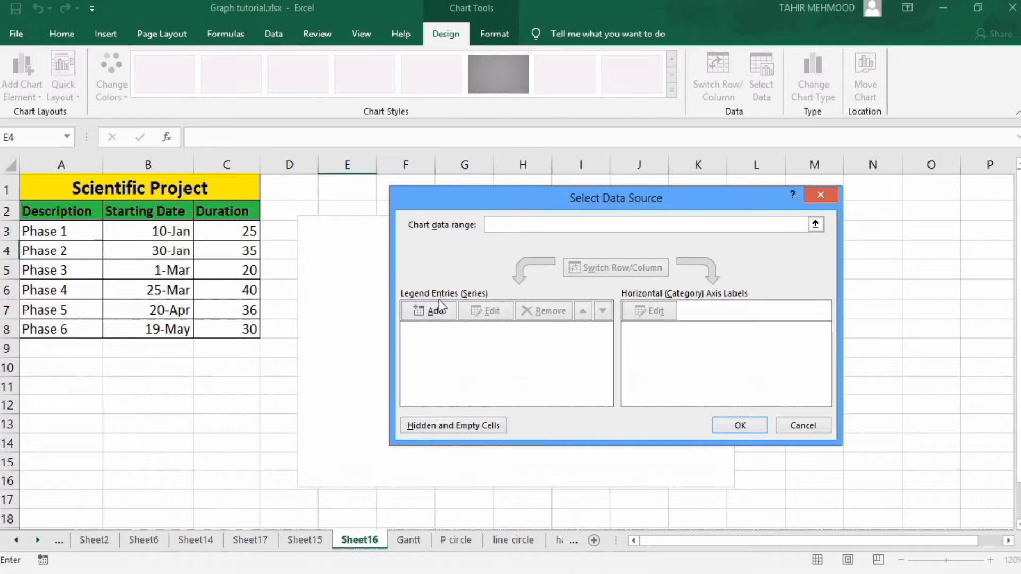
{"action": "left_click", "coordinate": [434, 313]}
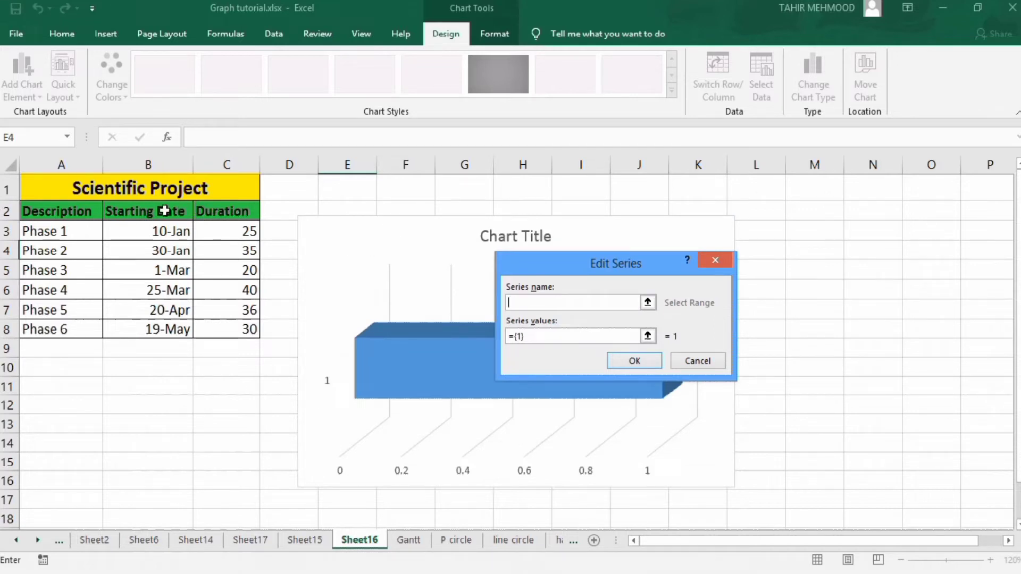
{"action": "left_click", "coordinate": [164, 212]}
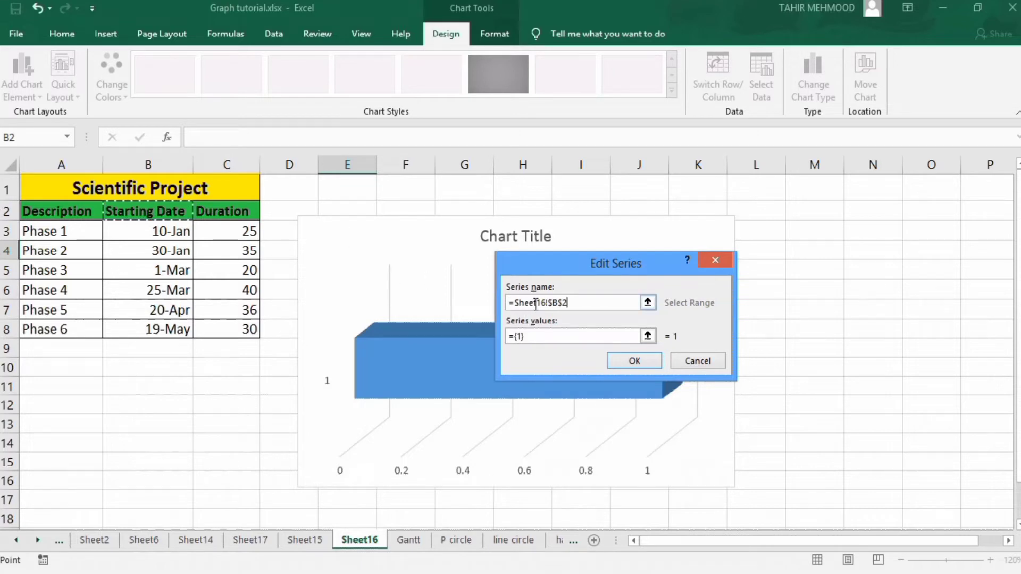
{"action": "left_click", "coordinate": [536, 337]}
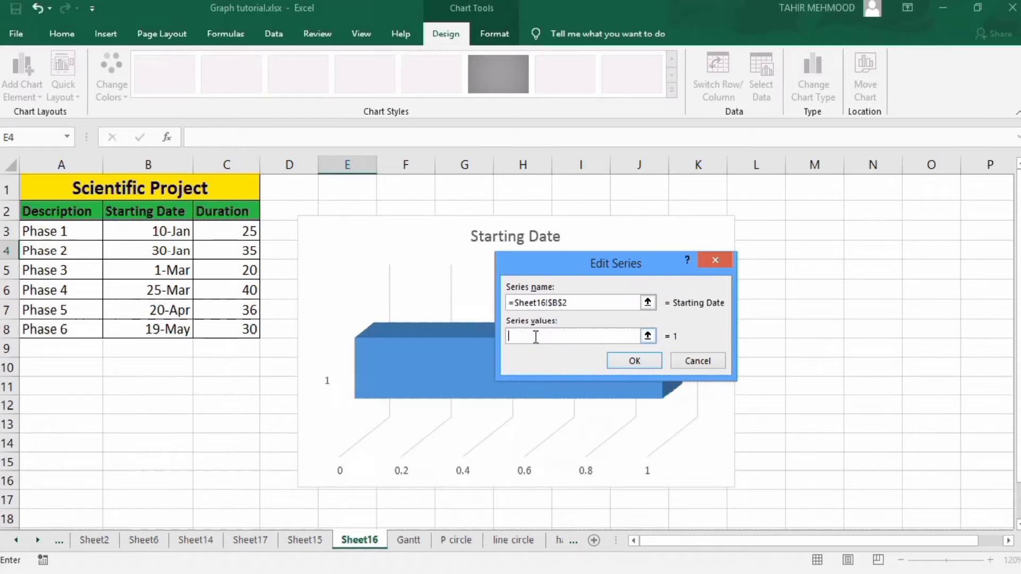
{"action": "left_click", "coordinate": [146, 230]}
{"action": "left_click_drag", "start_coordinate": [144, 229], "coordinate": [145, 329]}
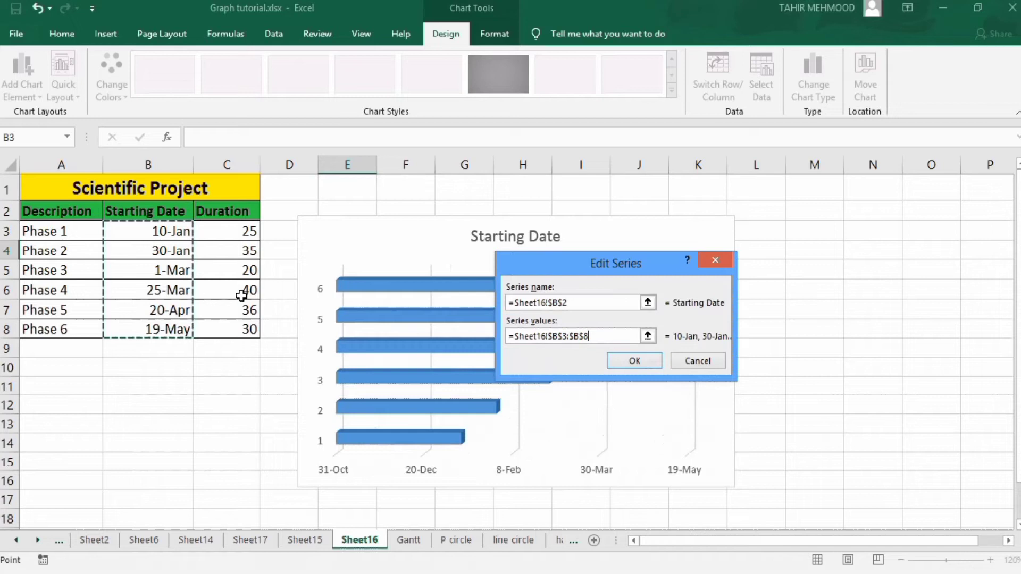
{"action": "left_click", "coordinate": [636, 361]}
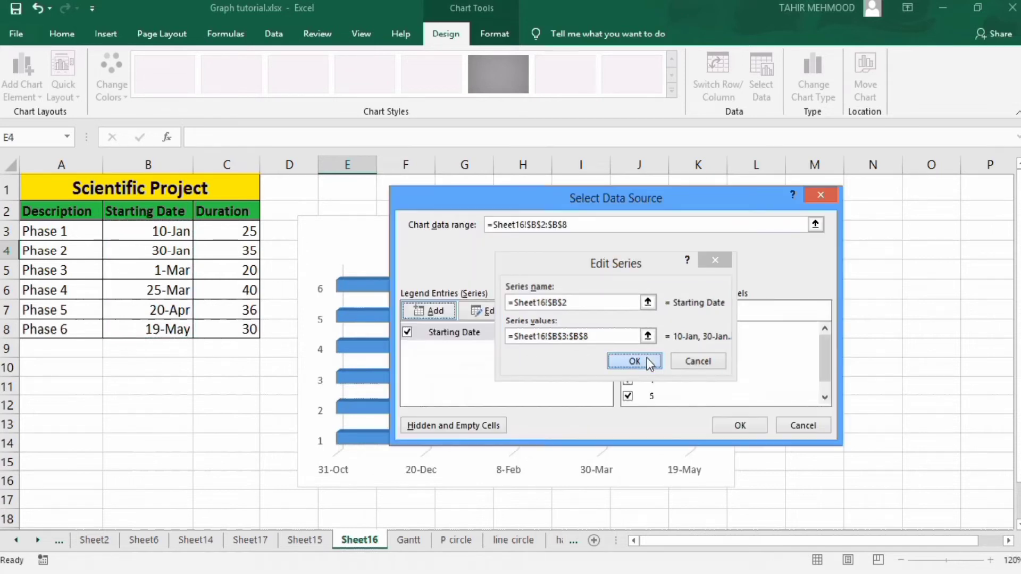
Add a second series named from C2 (Duration) with values from C3:C8, and open the category axis labels for editing
{"action": "left_click", "coordinate": [435, 311]}
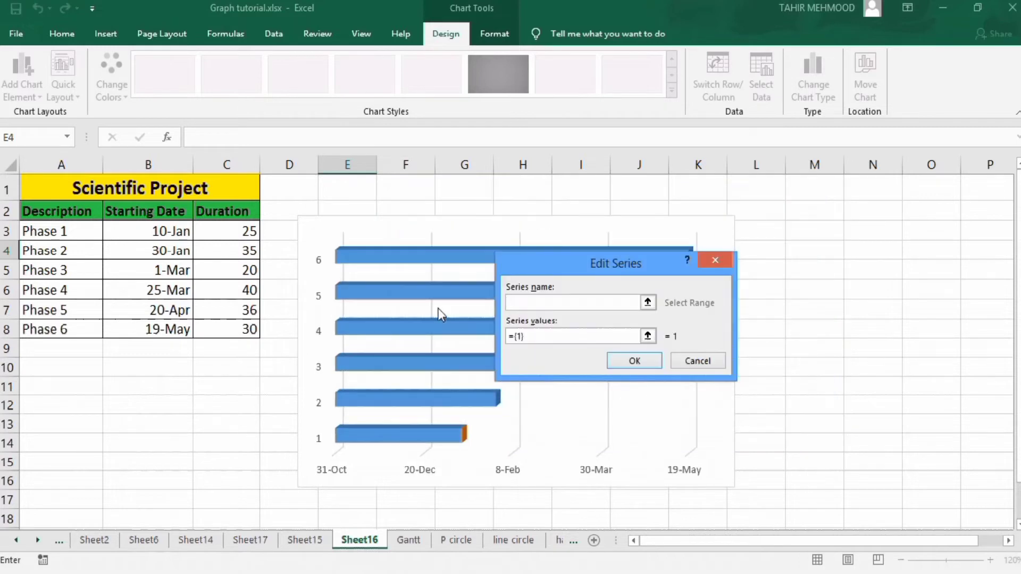
{"action": "left_click", "coordinate": [244, 210]}
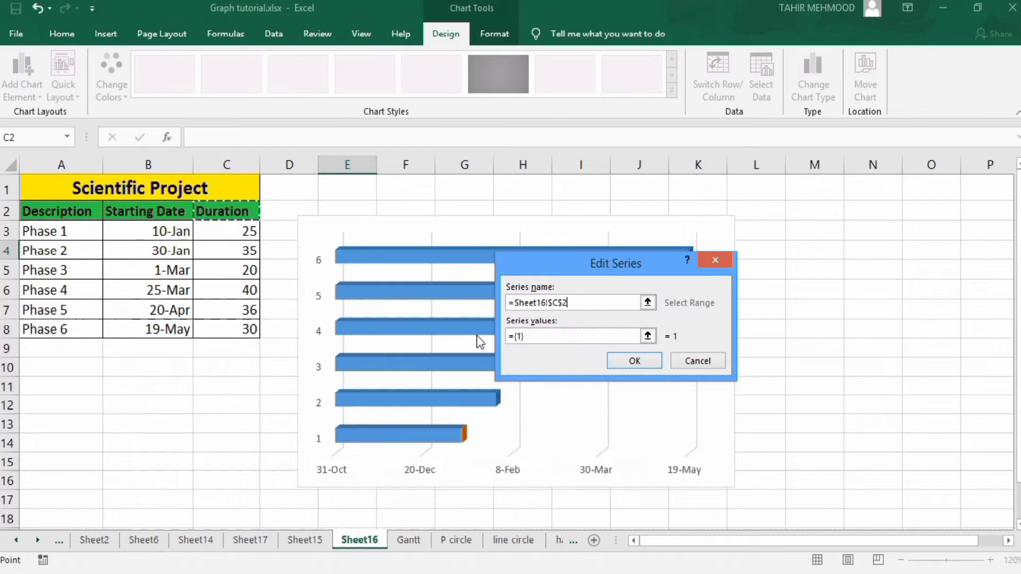
{"action": "left_click", "coordinate": [541, 337]}
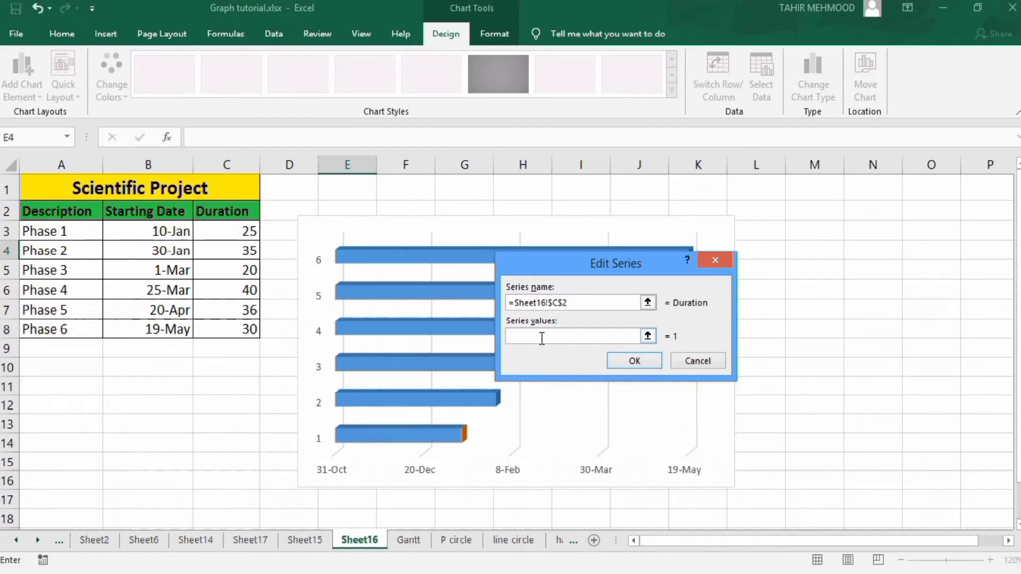
{"action": "left_click", "coordinate": [220, 233]}
{"action": "left_click_drag", "start_coordinate": [219, 233], "coordinate": [225, 328]}
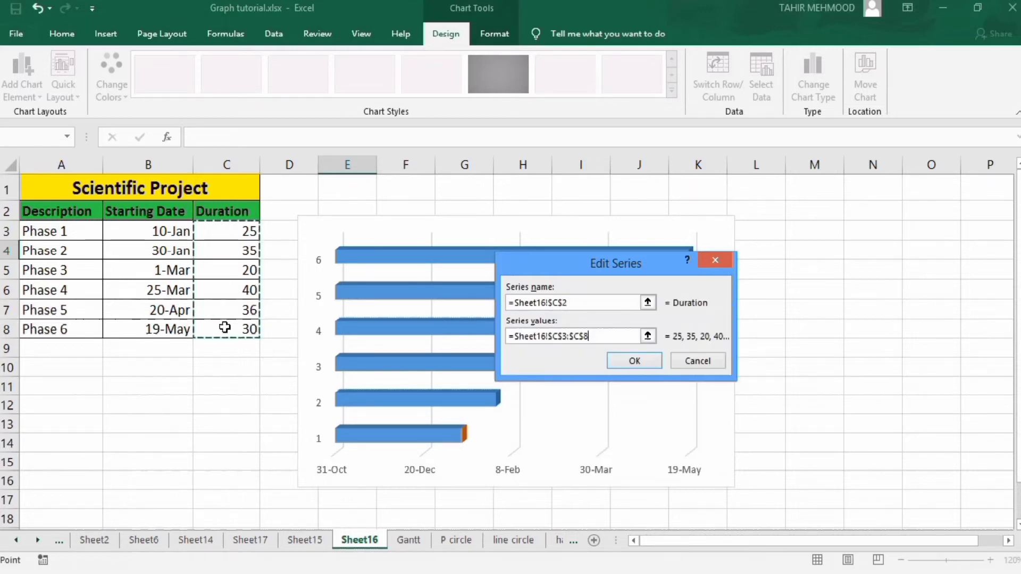
{"action": "left_click", "coordinate": [635, 361]}
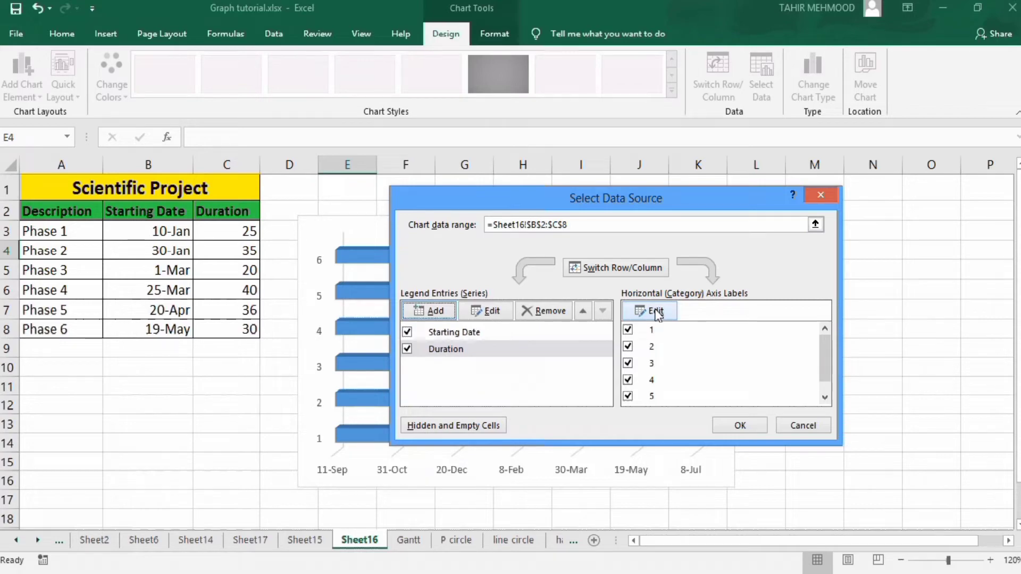
{"action": "left_click", "coordinate": [657, 312]}
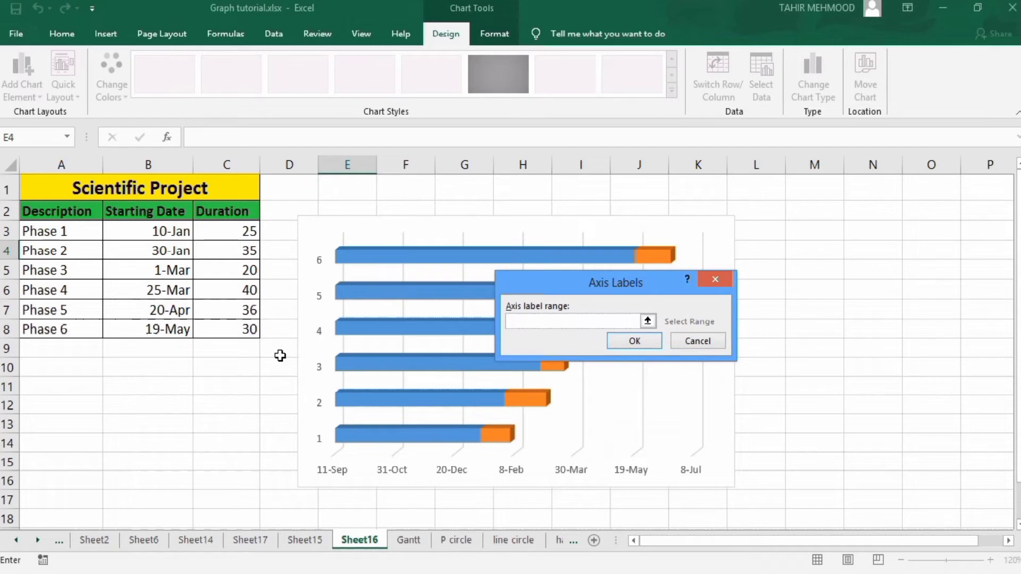
{"action": "left_click_drag", "start_coordinate": [75, 231], "coordinate": [75, 289]}
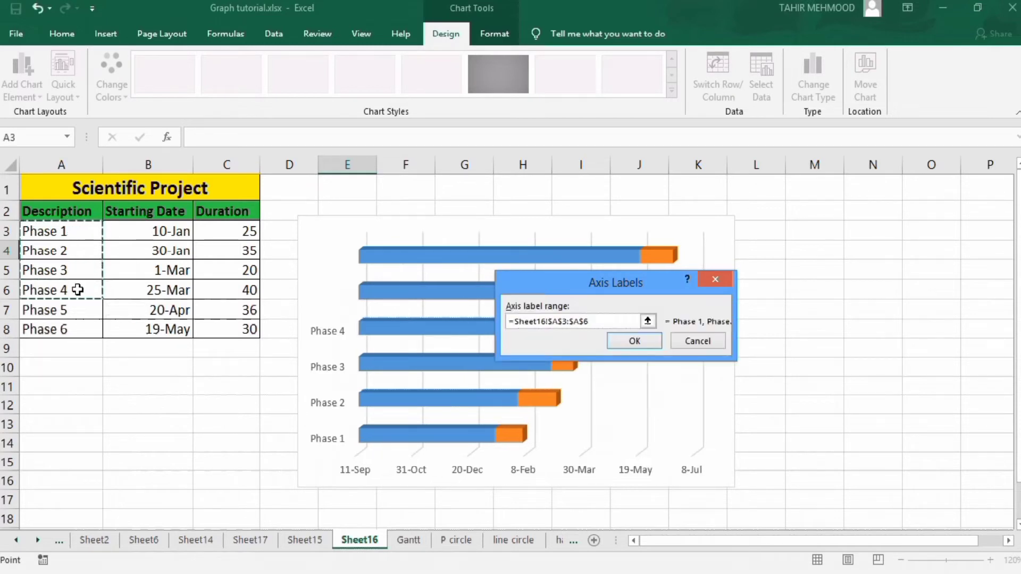
{"action": "left_click", "coordinate": [144, 407]}
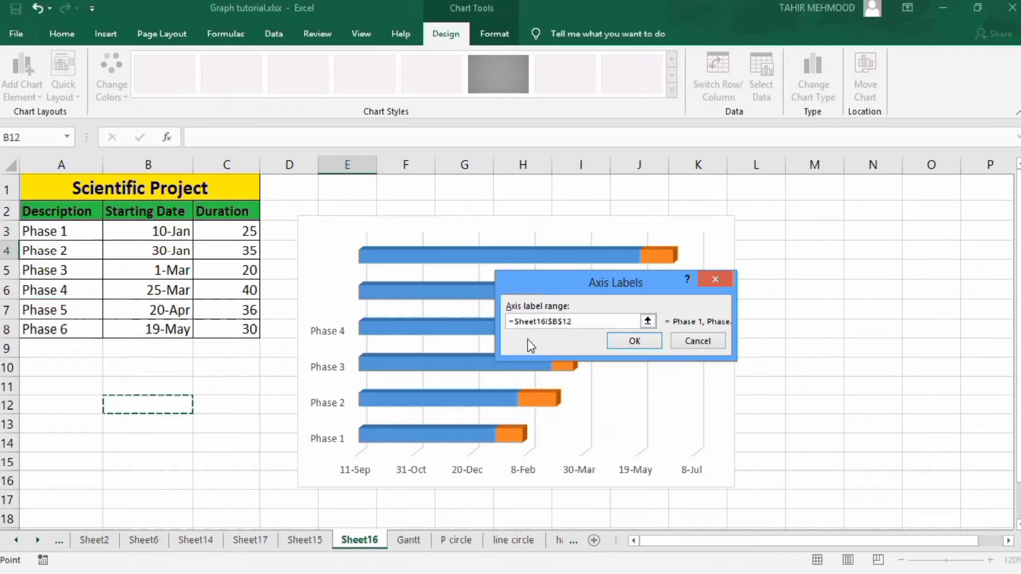
{"action": "left_click", "coordinate": [583, 320]}
{"action": "key", "text": "BackSpace"}
{"action": "key", "text": "BackSpace"}
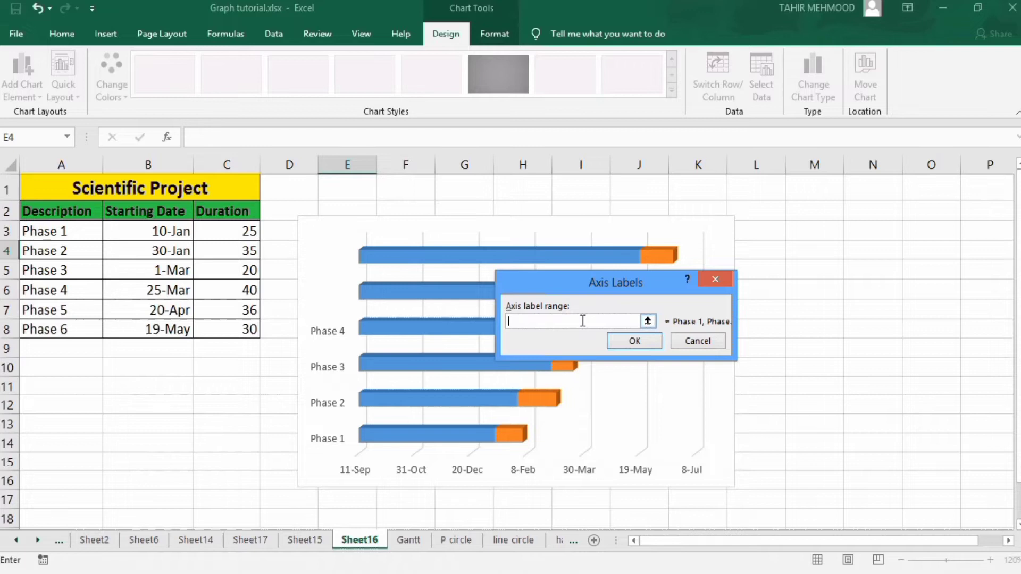
Set the axis label range to the phase names in A3:A8 and apply the chart's data source
{"action": "left_click", "coordinate": [81, 230]}
{"action": "left_click_drag", "start_coordinate": [81, 230], "coordinate": [79, 327]}
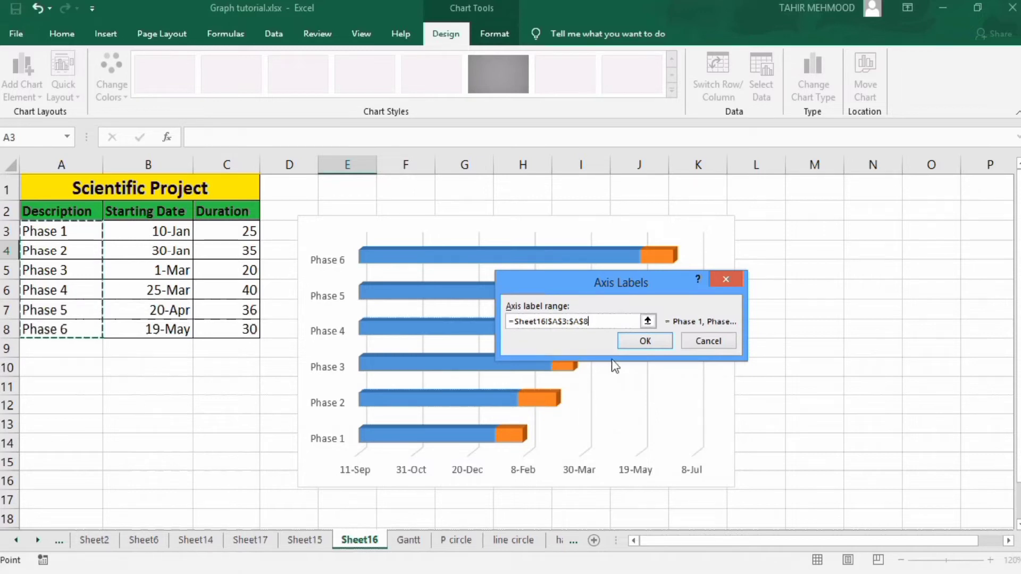
{"action": "left_click", "coordinate": [645, 342]}
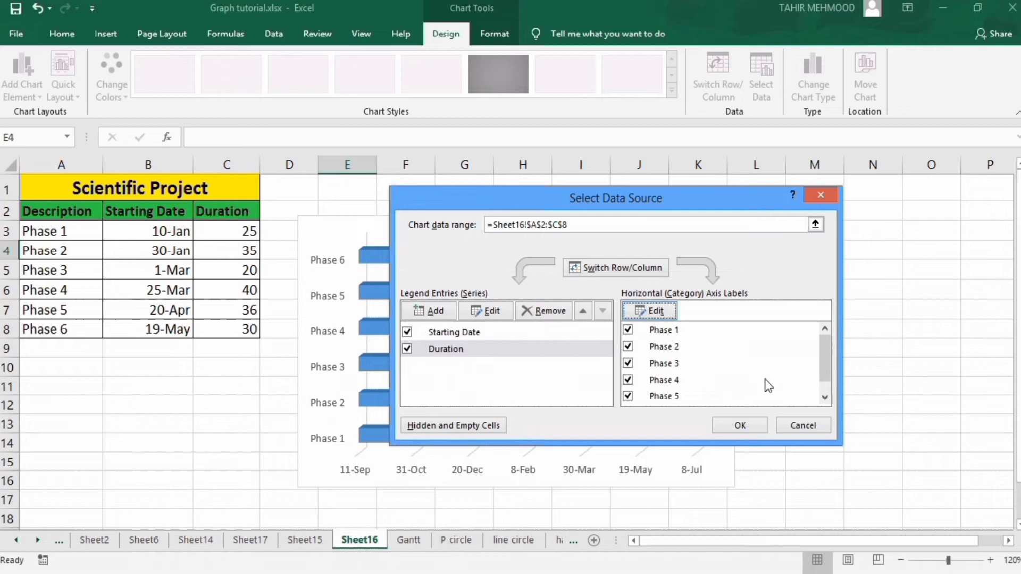
{"action": "left_click", "coordinate": [746, 426]}
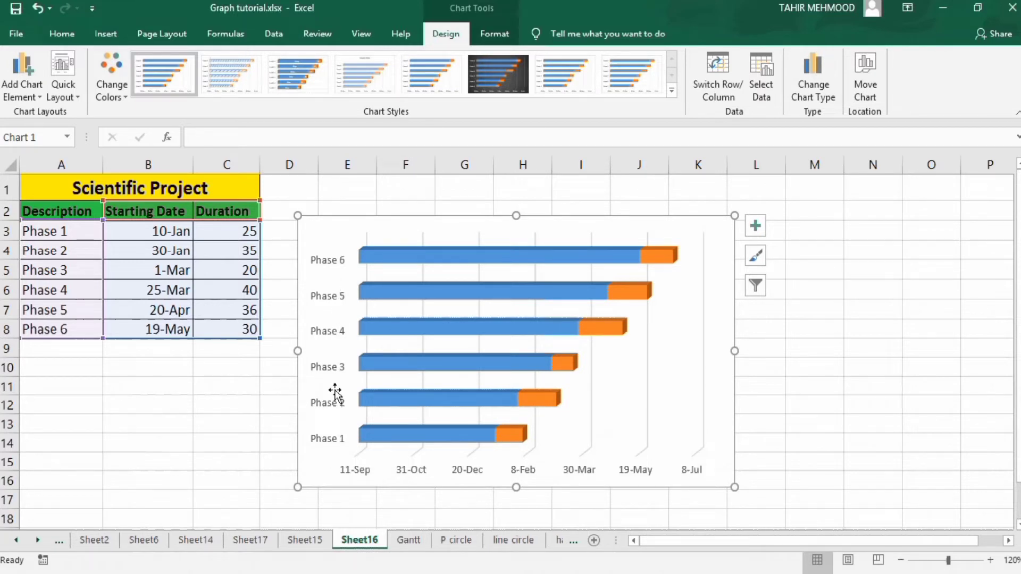
Format the chart's vertical phase axis to list its categories in reverse order
{"action": "left_click", "coordinate": [330, 300]}
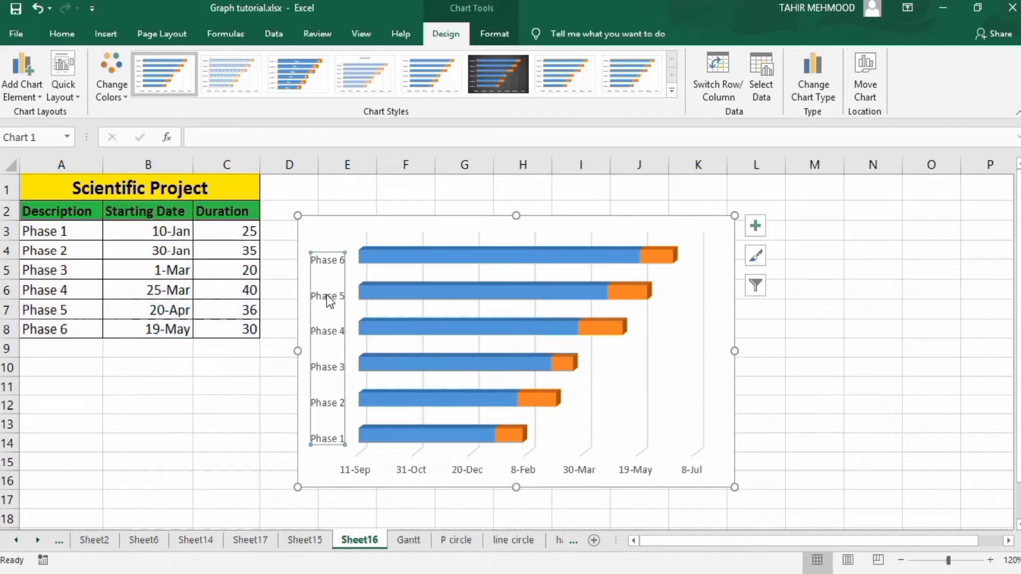
{"action": "right_click", "coordinate": [330, 300]}
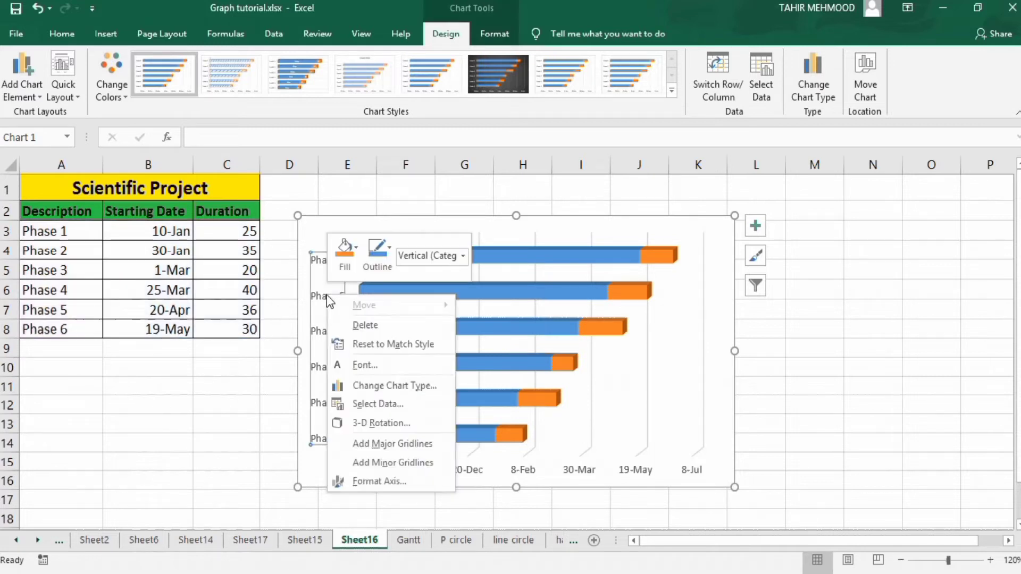
{"action": "left_click", "coordinate": [378, 481]}
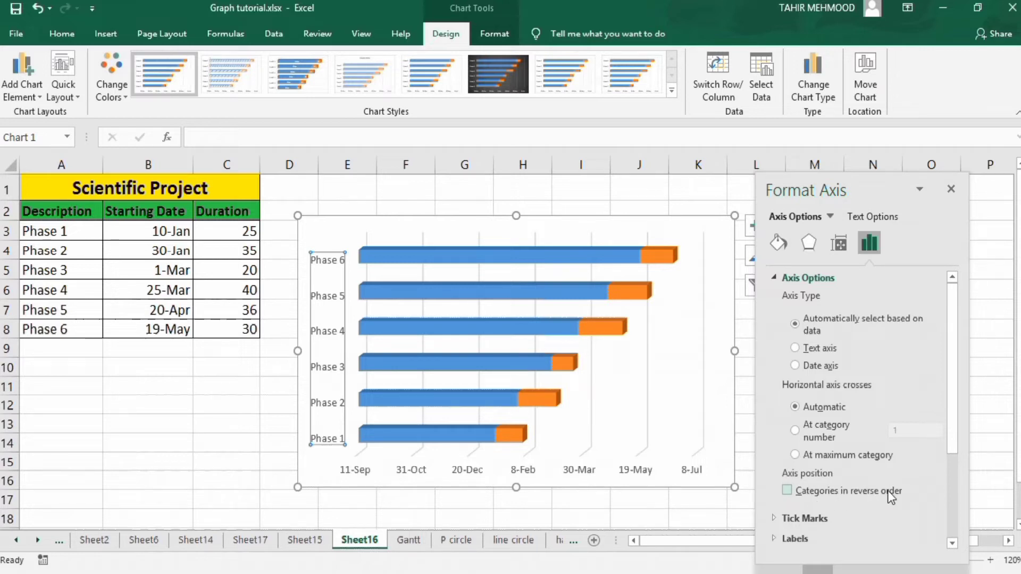
{"action": "left_click", "coordinate": [787, 491]}
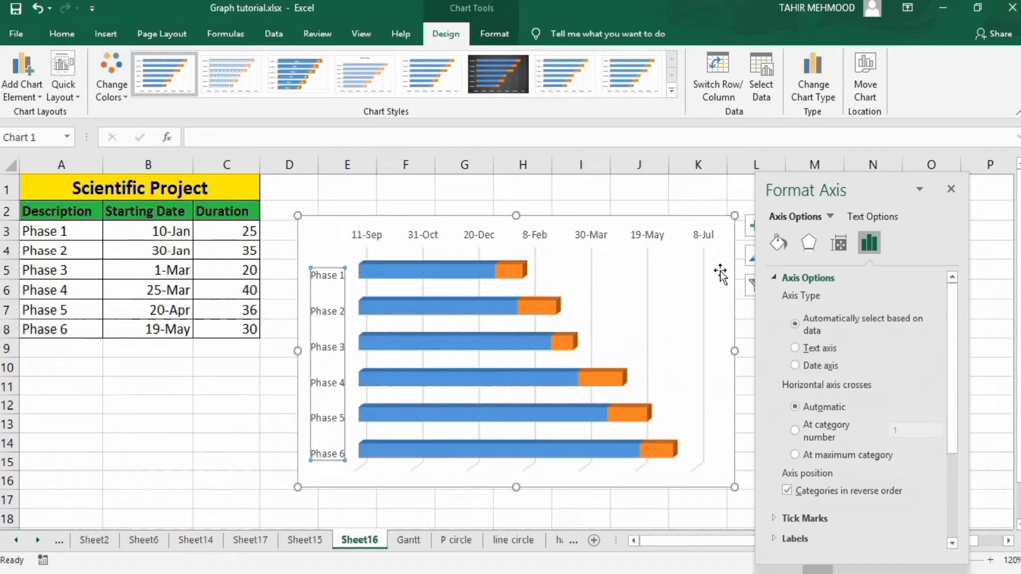
Give the vertical phase axis a solid black line with a width of 1.5 pt
{"action": "left_click", "coordinate": [778, 243]}
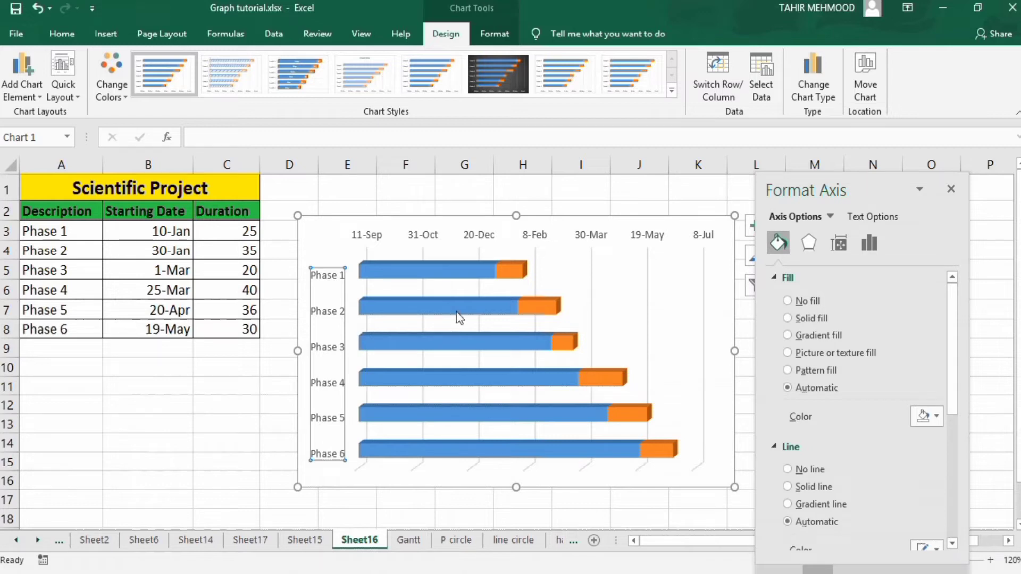
{"action": "left_click", "coordinate": [787, 486]}
{"action": "left_click_drag", "start_coordinate": [952, 332], "coordinate": [958, 419]}
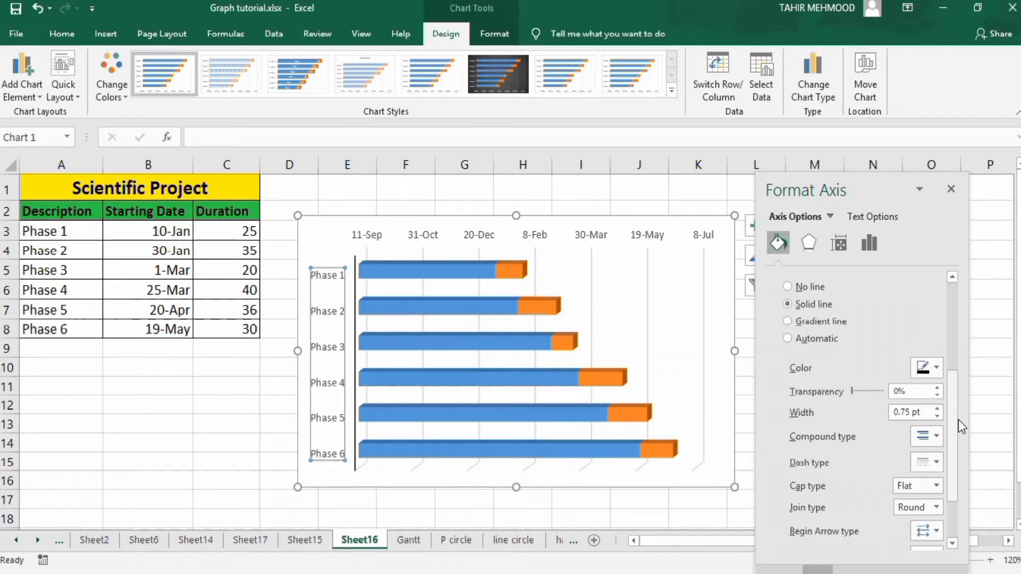
{"action": "left_click", "coordinate": [938, 367]}
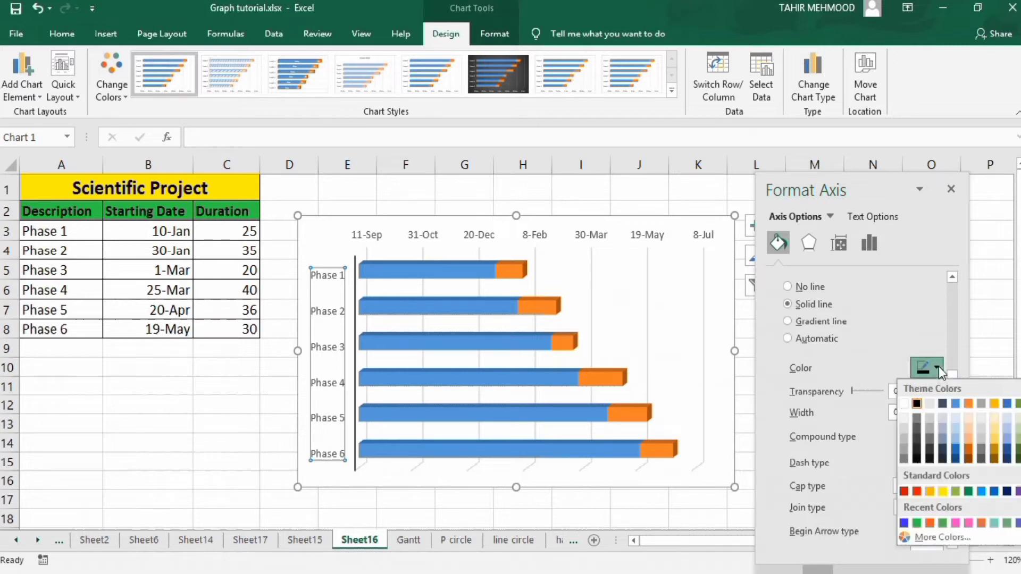
{"action": "left_click", "coordinate": [916, 403]}
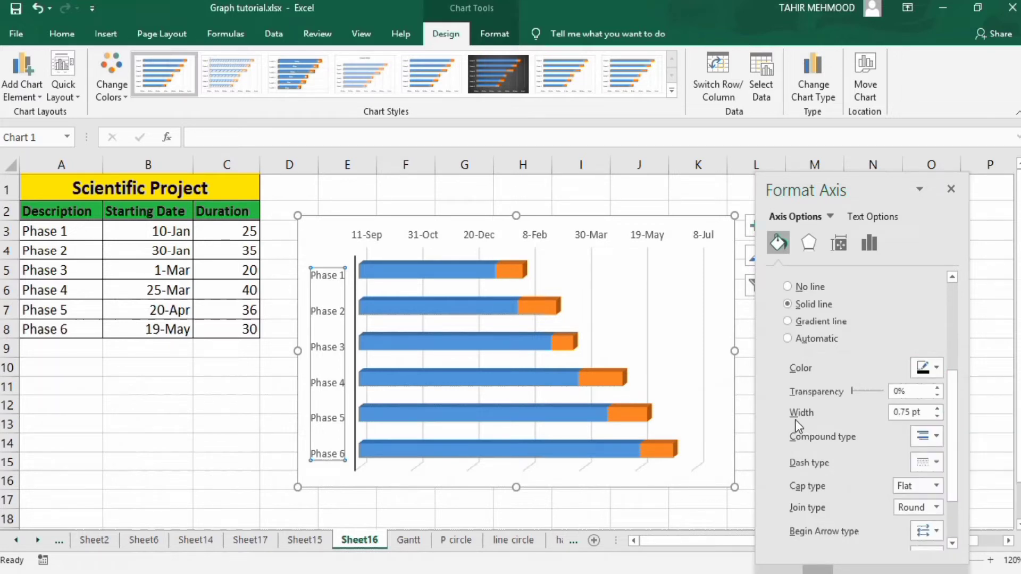
{"action": "left_click", "coordinate": [938, 408]}
{"action": "left_click", "coordinate": [938, 408]}
{"action": "left_click", "coordinate": [938, 408]}
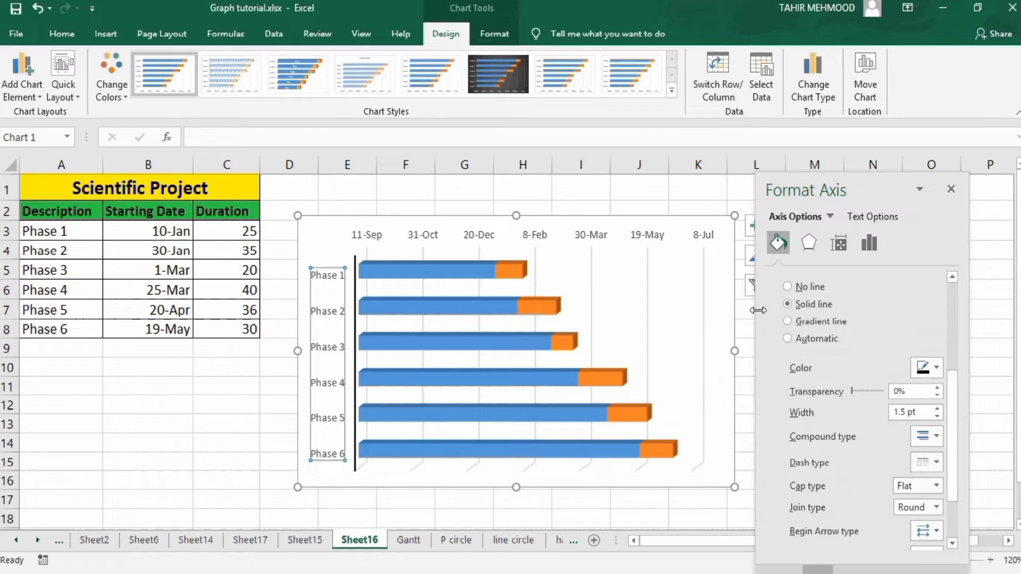
Make the phase labels on the chart's vertical axis bold
{"action": "left_click", "coordinate": [69, 34]}
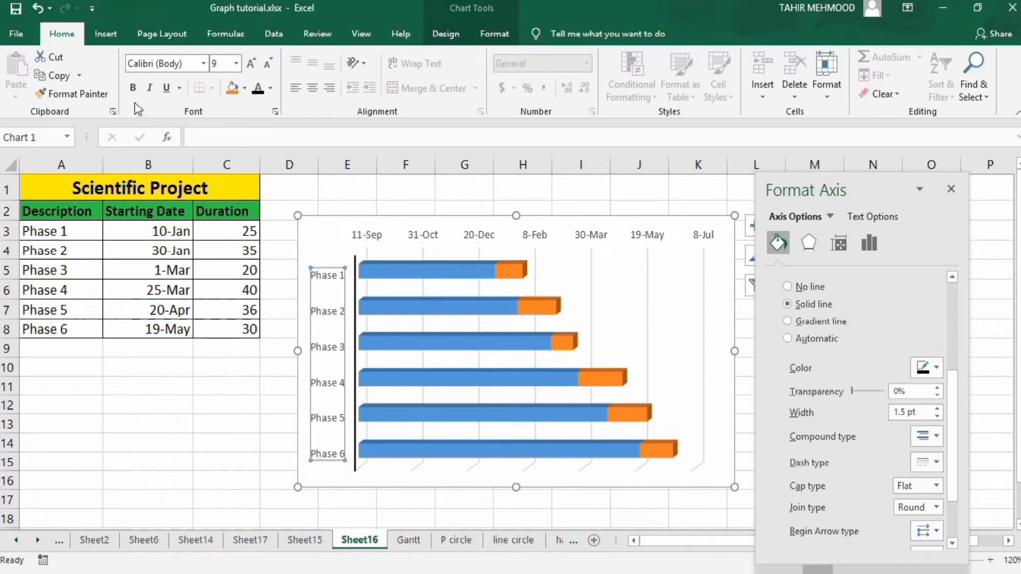
{"action": "left_click", "coordinate": [132, 88]}
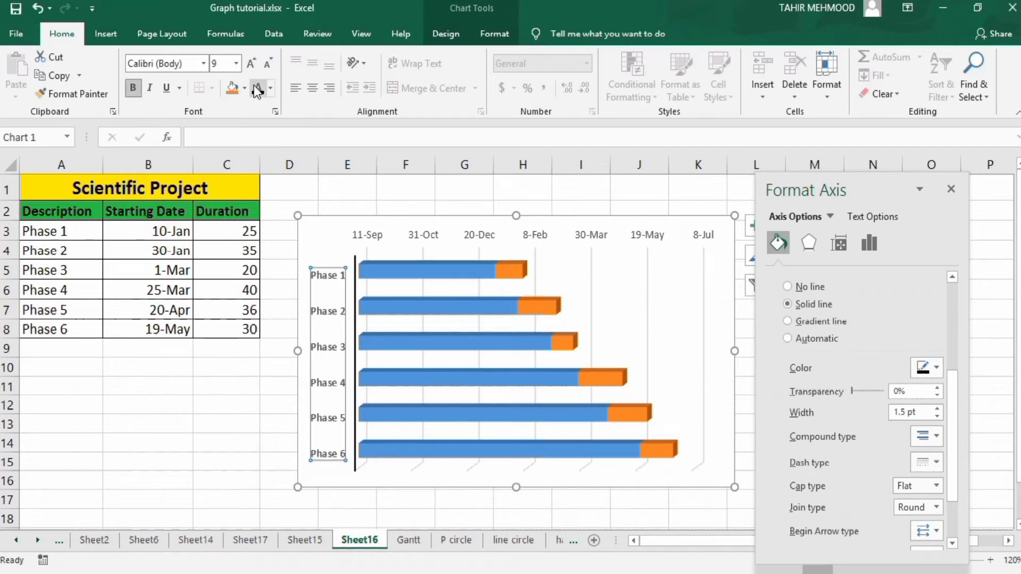
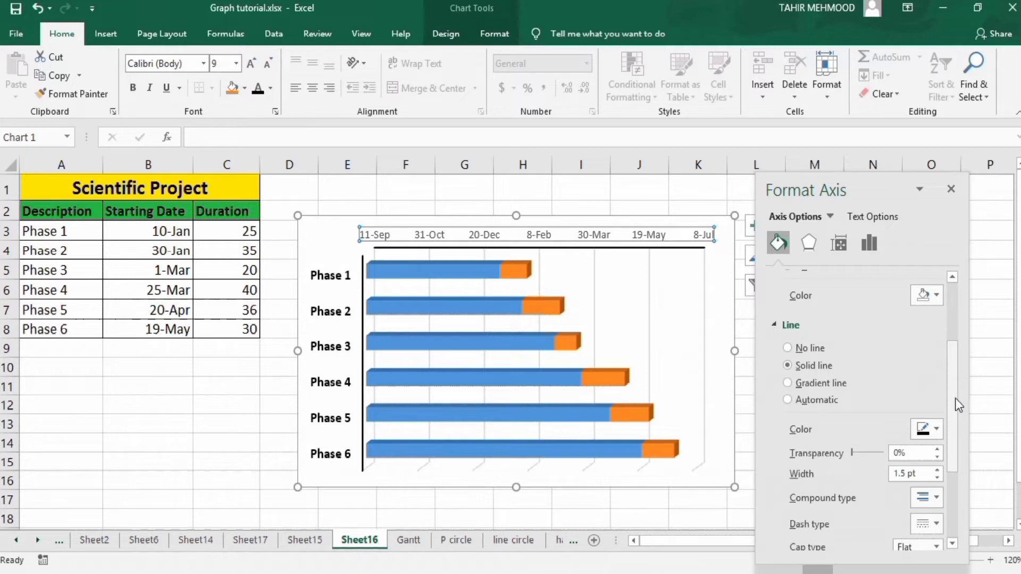
Set both the major and minor tick marks of the horizontal date axis to Outside
{"action": "left_click_drag", "start_coordinate": [955, 397], "coordinate": [956, 390]}
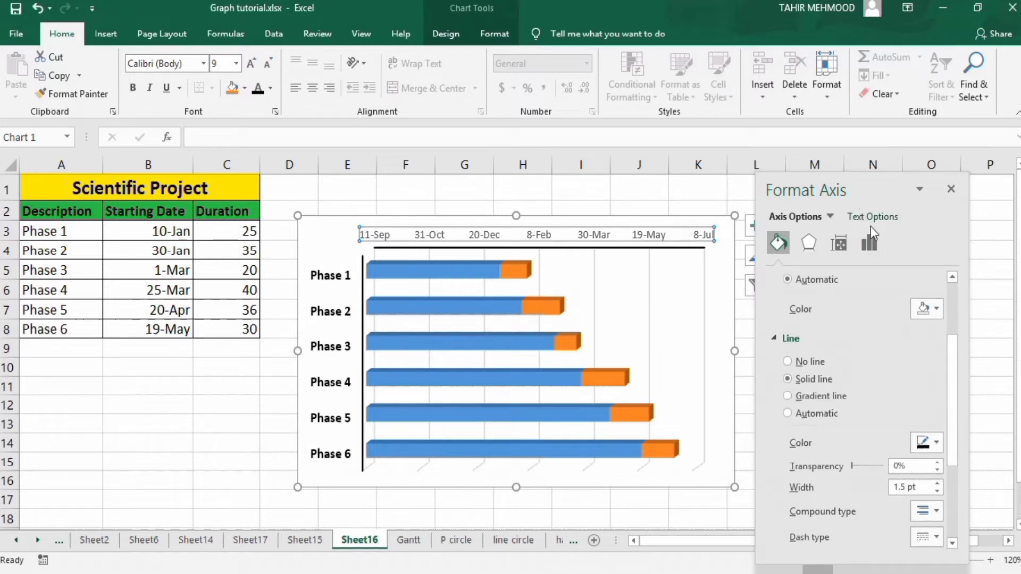
{"action": "left_click", "coordinate": [872, 244]}
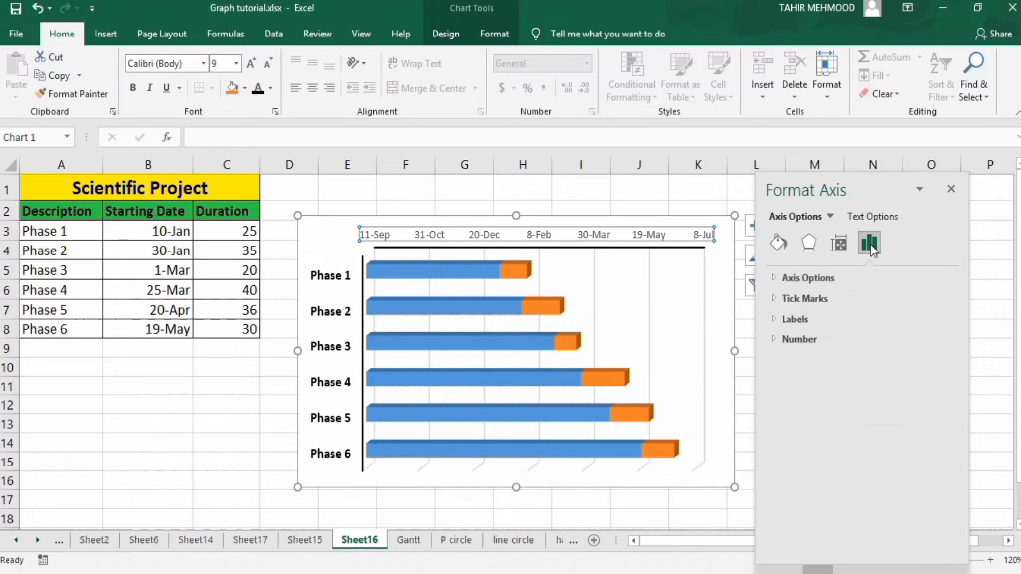
{"action": "left_click", "coordinate": [816, 298]}
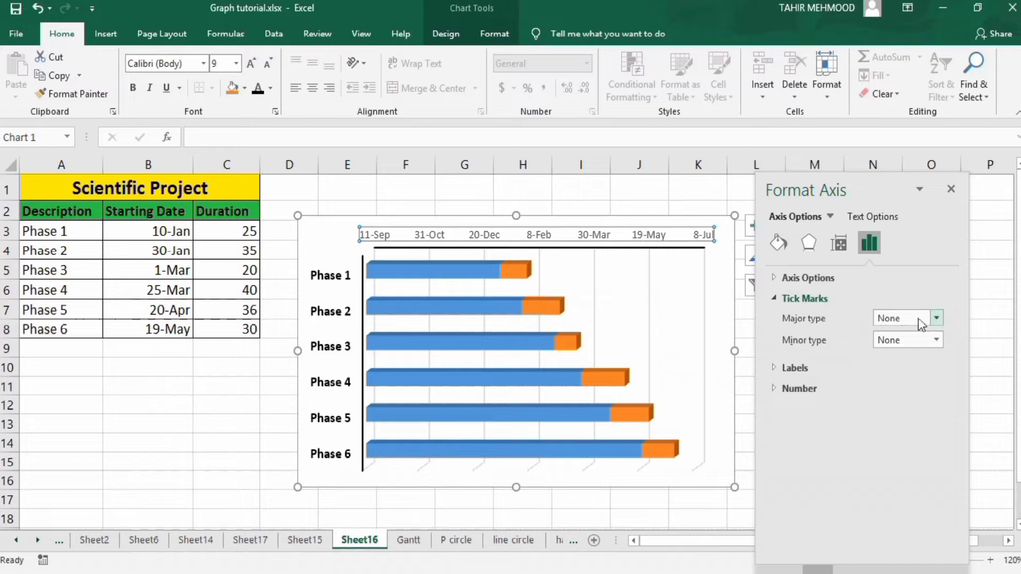
{"action": "left_click", "coordinate": [936, 319]}
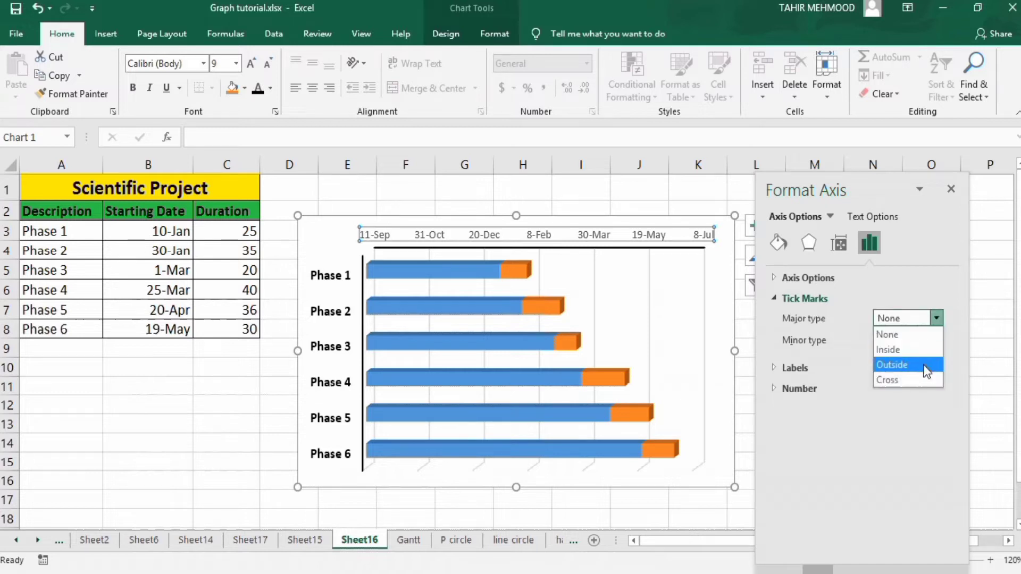
{"action": "left_click", "coordinate": [924, 366]}
{"action": "left_click", "coordinate": [936, 340]}
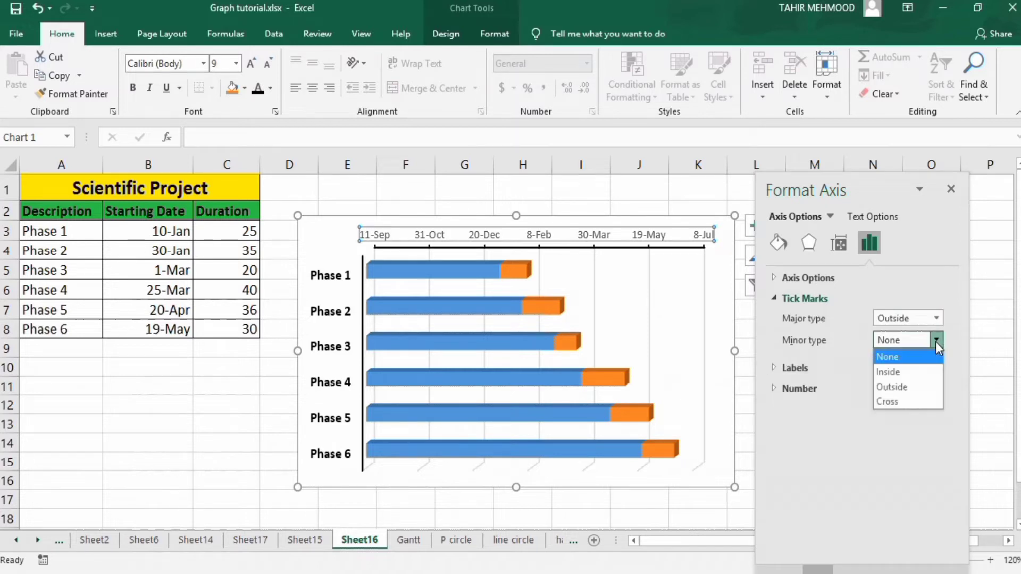
{"action": "left_click", "coordinate": [921, 387]}
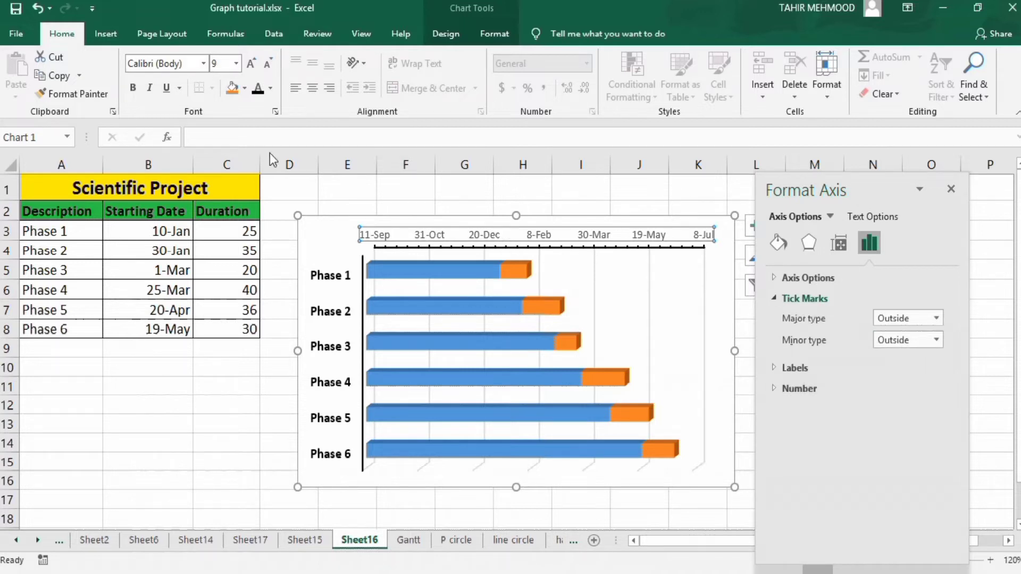
Format the date axis labels as bold black text at font size 10.5
{"action": "left_click", "coordinate": [131, 86]}
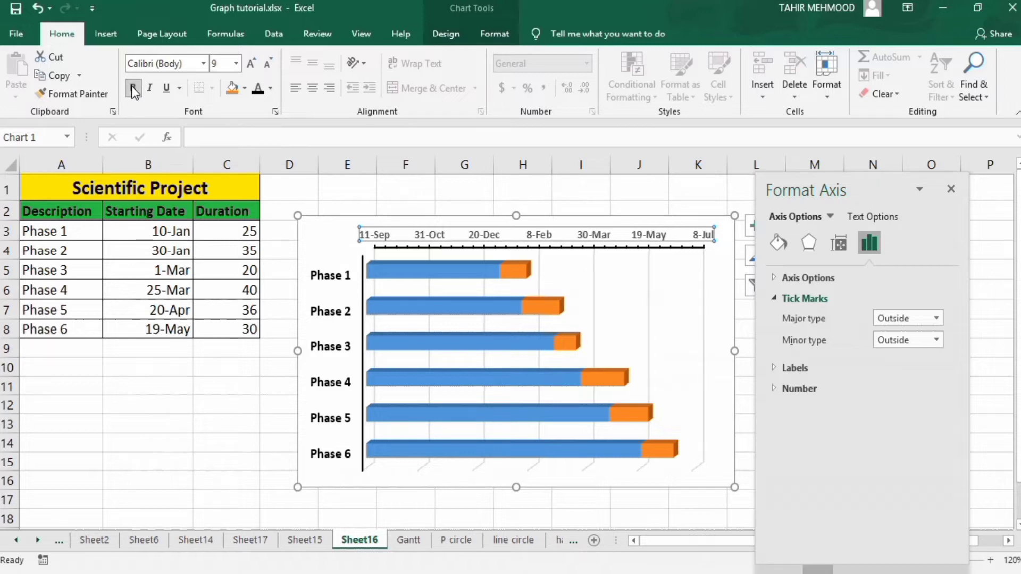
{"action": "left_click", "coordinate": [271, 88]}
{"action": "left_click", "coordinate": [270, 143]}
{"action": "left_click", "coordinate": [234, 68]}
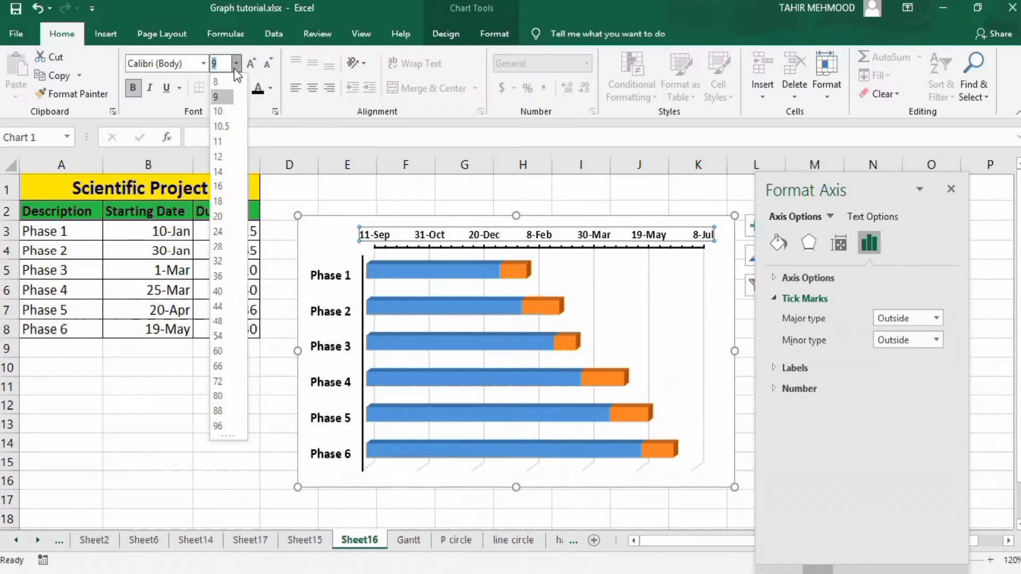
{"action": "left_click", "coordinate": [225, 126]}
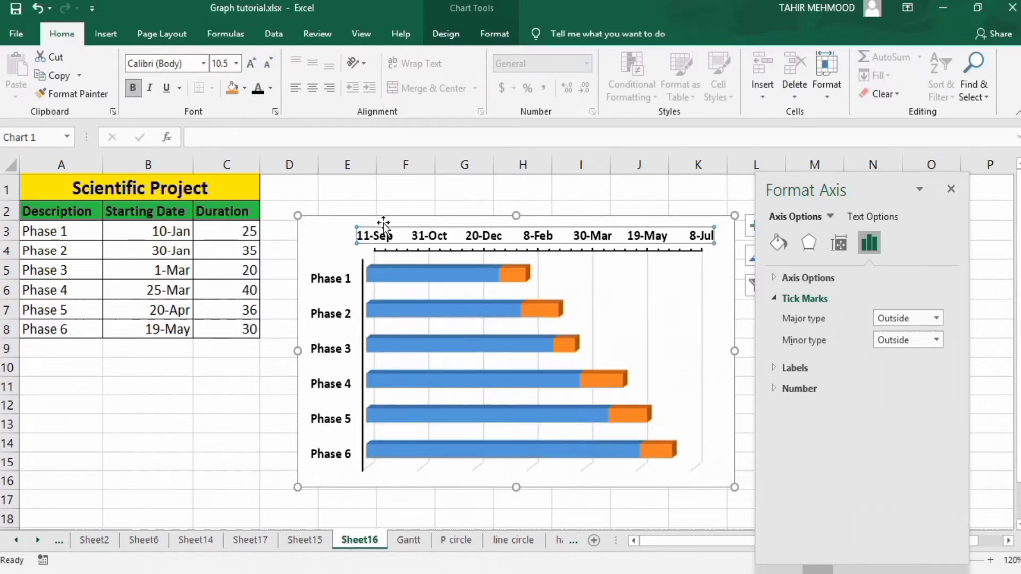
Set the vertical phase axis's major and minor tick marks to Outside and close the axis formatting options
{"action": "left_click", "coordinate": [335, 282]}
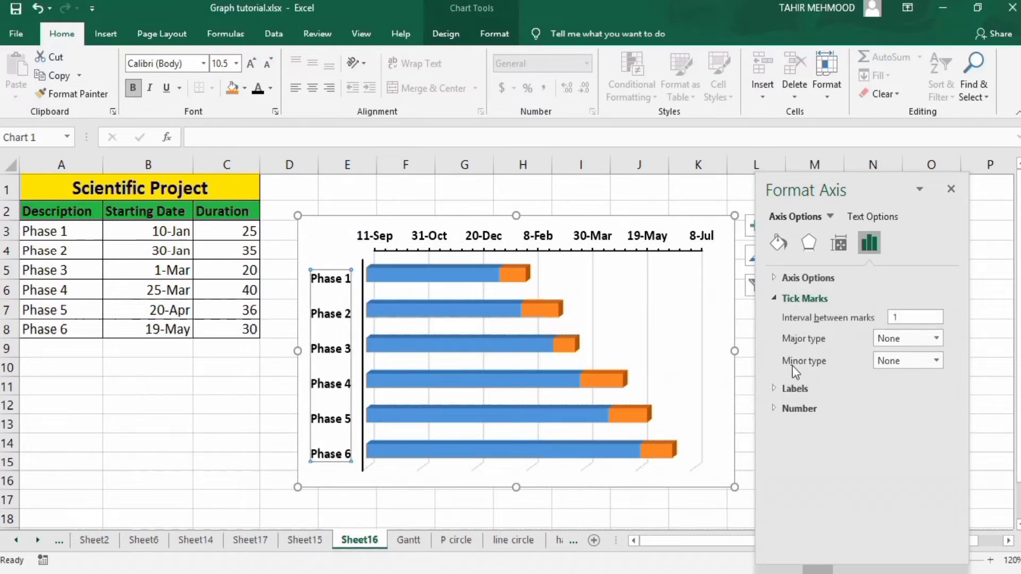
{"action": "left_click", "coordinate": [935, 338]}
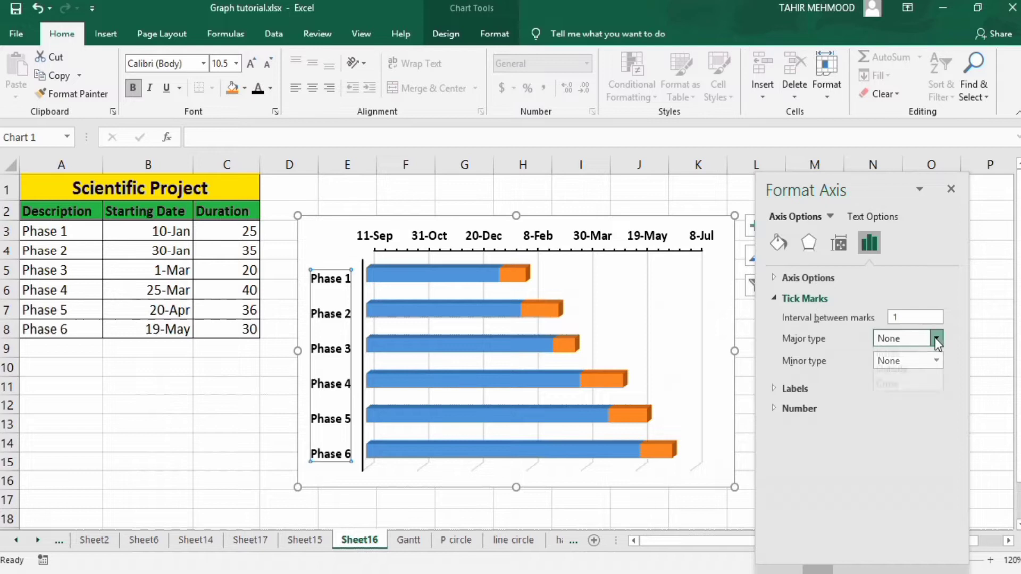
{"action": "left_click", "coordinate": [919, 386]}
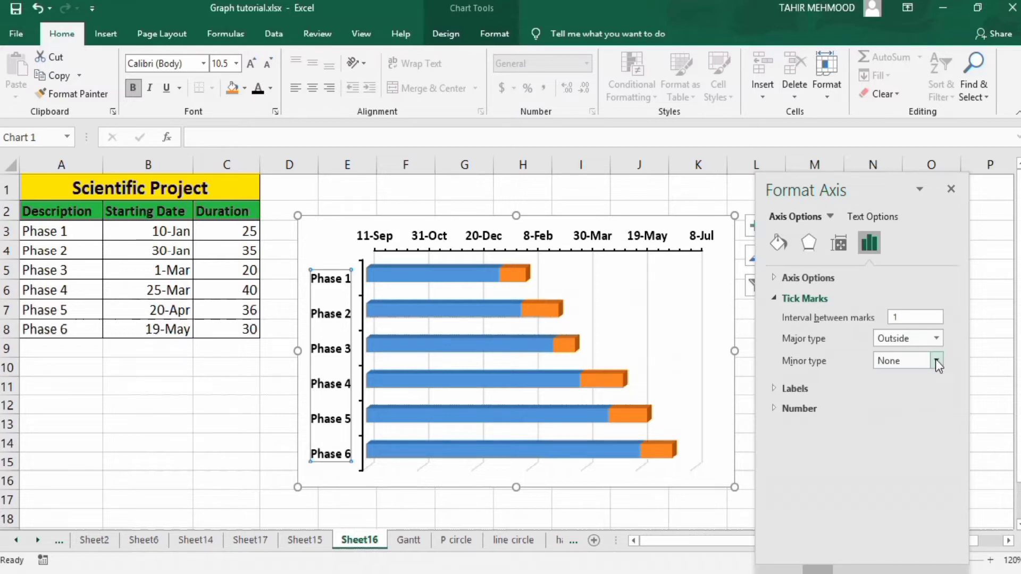
{"action": "left_click", "coordinate": [937, 361]}
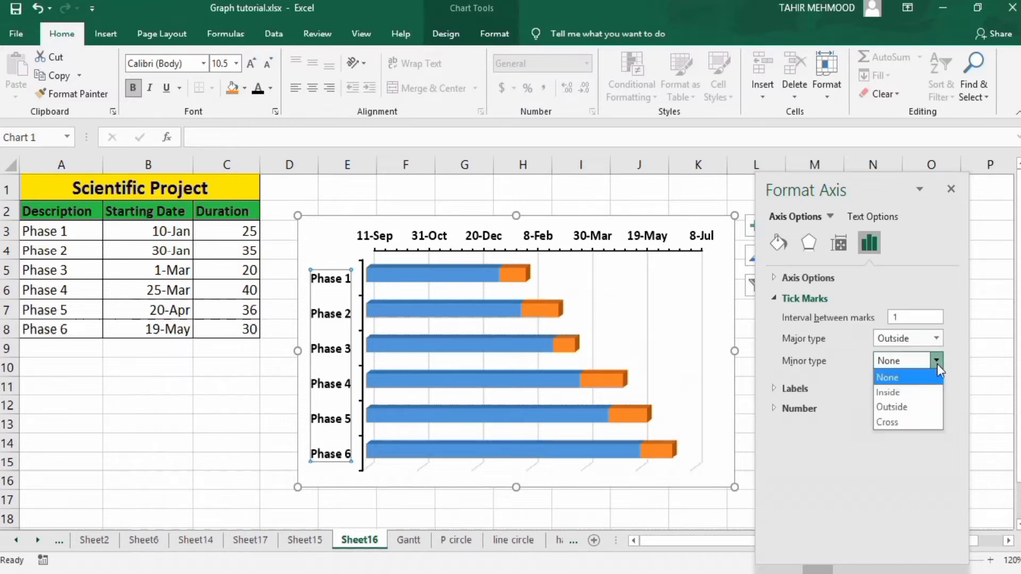
{"action": "left_click", "coordinate": [917, 407]}
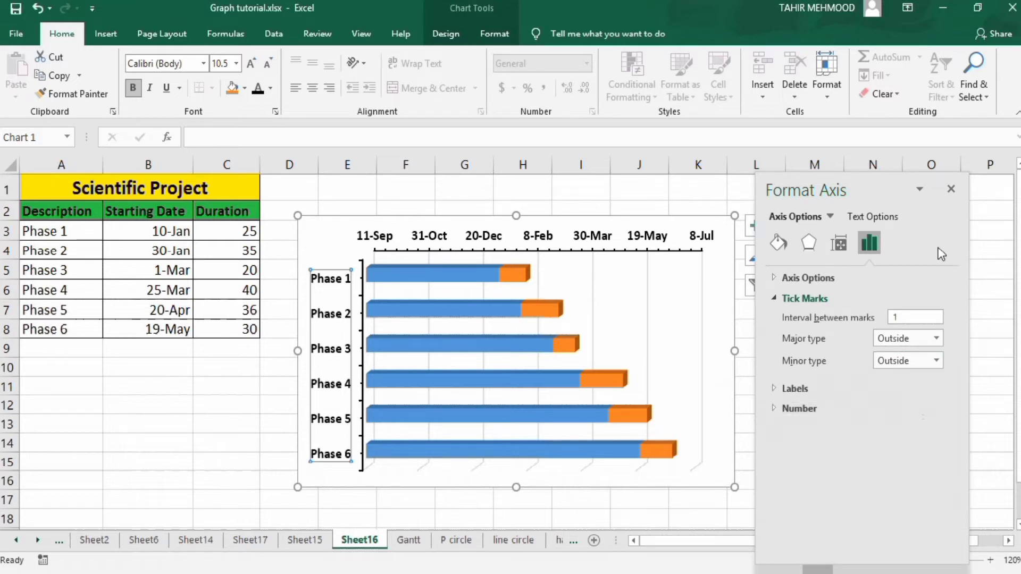
{"action": "left_click", "coordinate": [953, 187]}
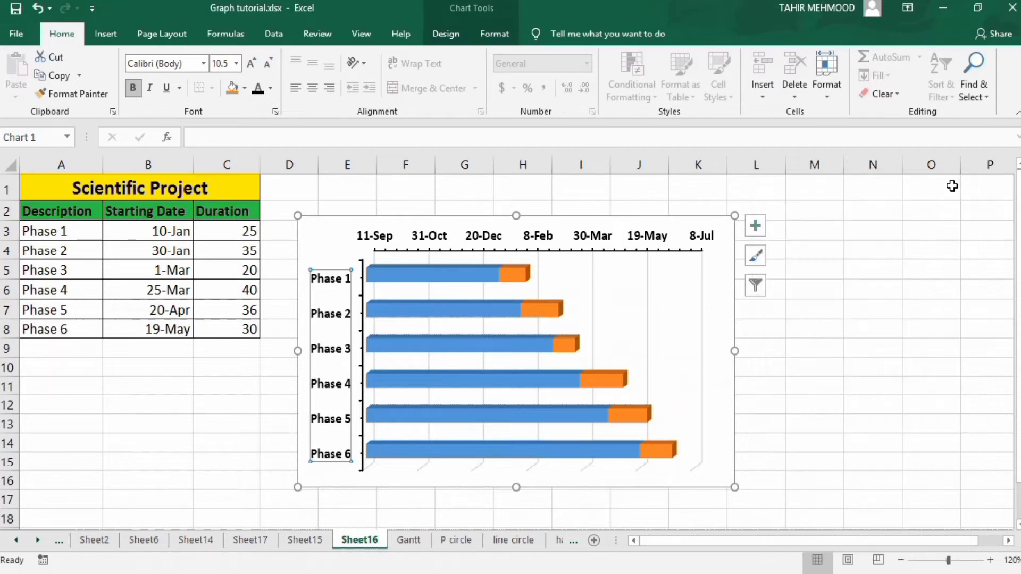
Add a chart title to the chart, and try axis titles before removing them again
{"action": "left_click", "coordinate": [758, 222]}
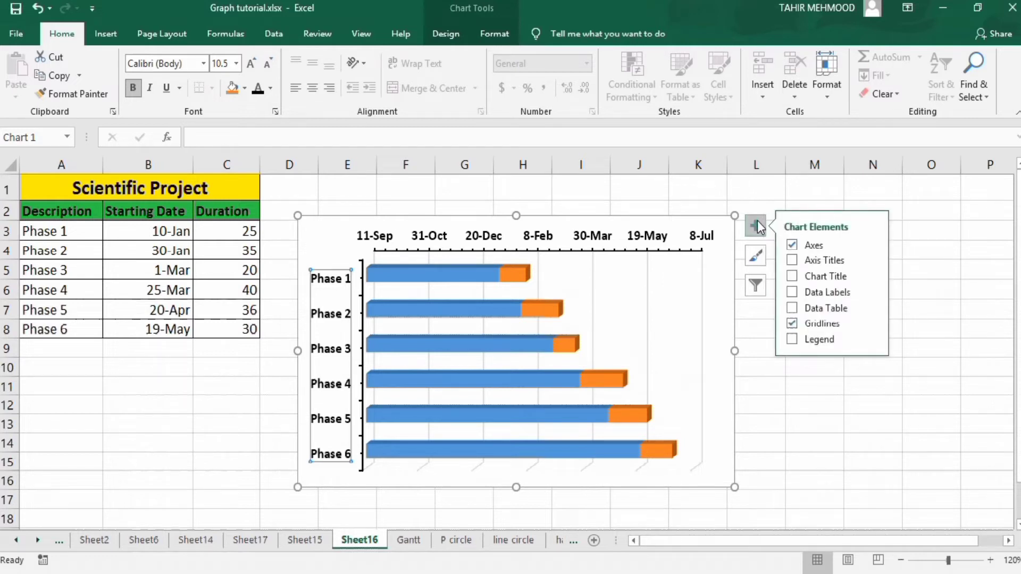
{"action": "left_click", "coordinate": [790, 276]}
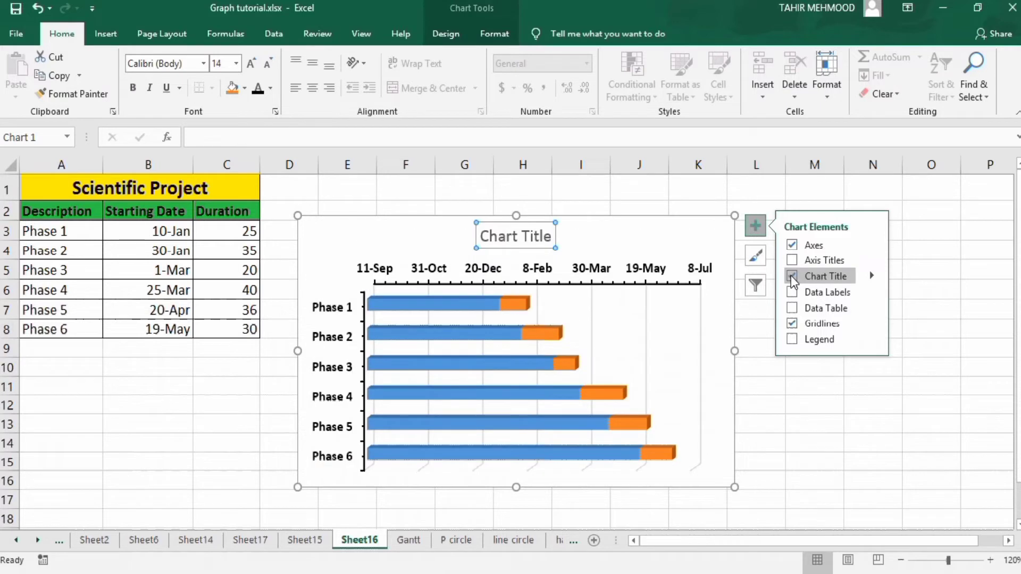
{"action": "left_click", "coordinate": [792, 260]}
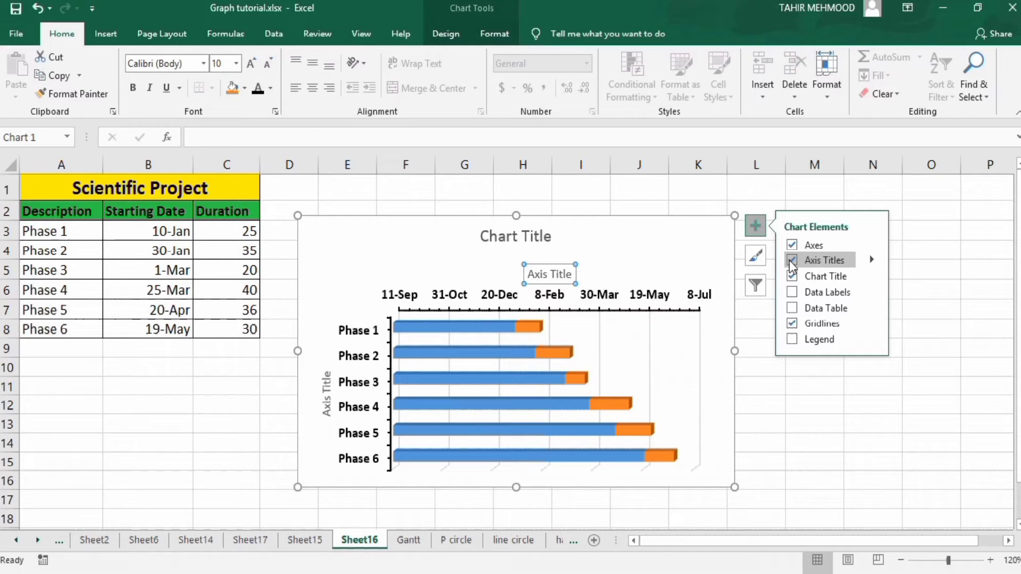
{"action": "left_click", "coordinate": [791, 261]}
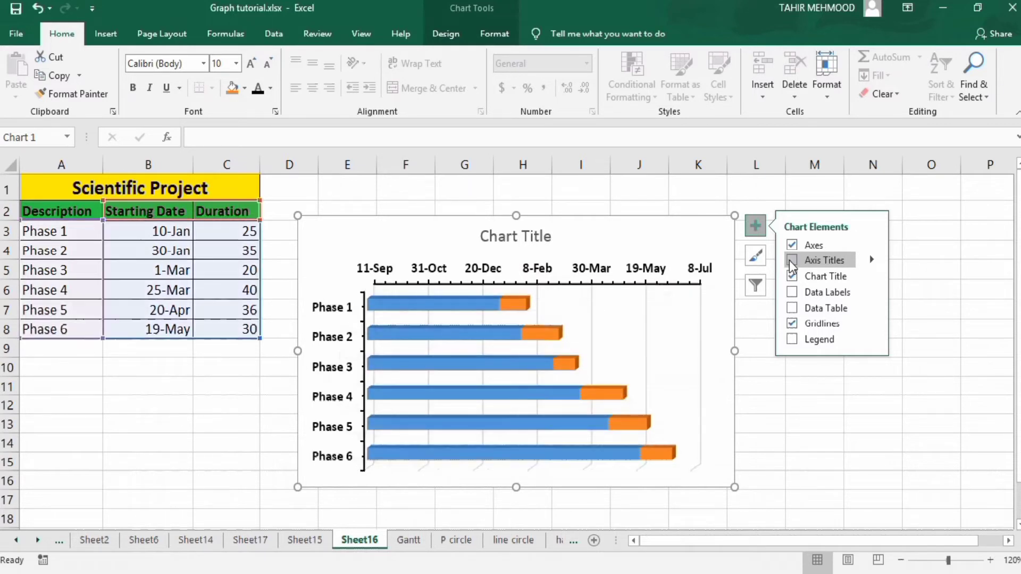
Show data labels and a data table on the chart, and hide its gridlines
{"action": "left_click", "coordinate": [789, 292]}
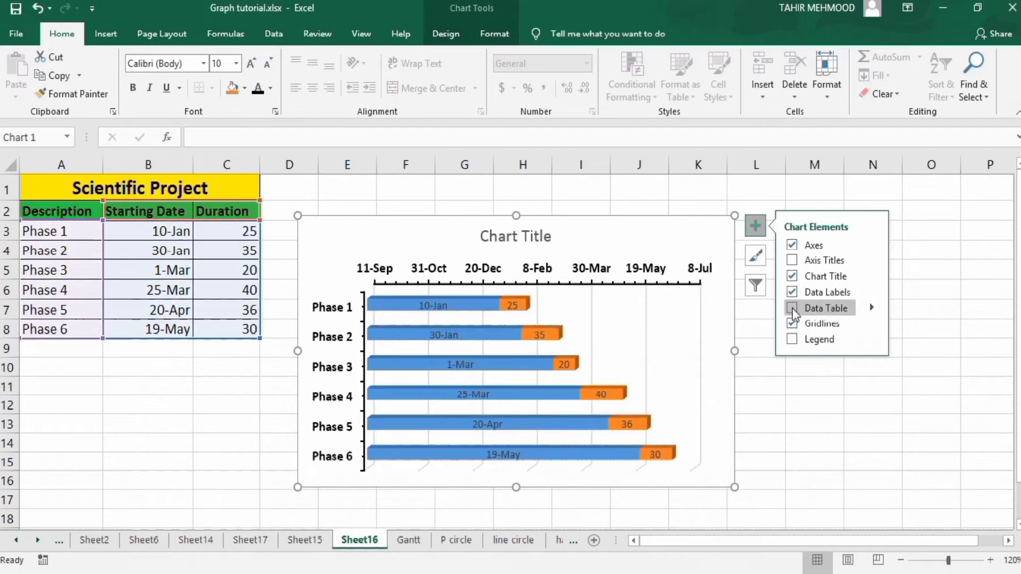
{"action": "left_click", "coordinate": [792, 310]}
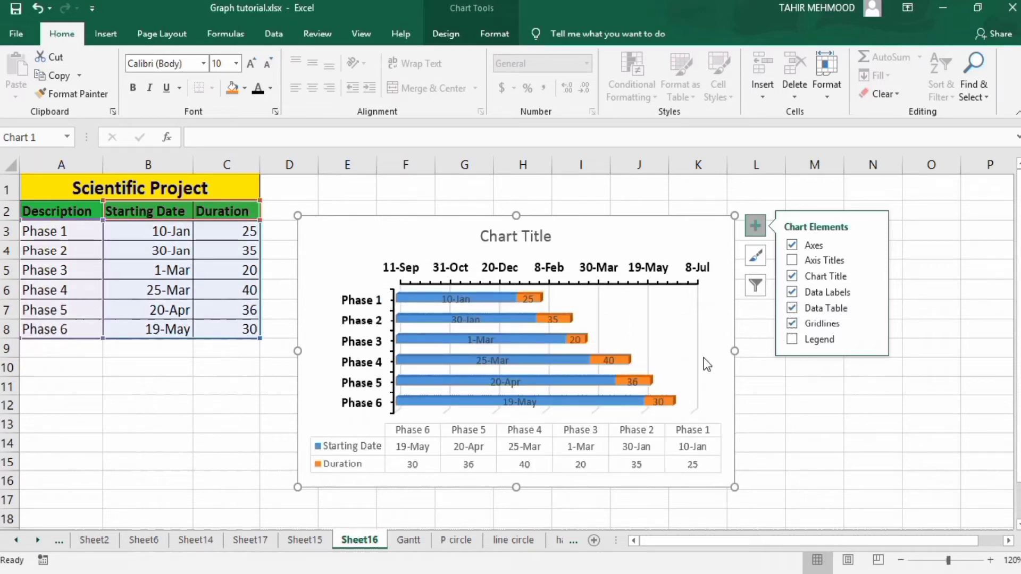
{"action": "left_click", "coordinate": [793, 323]}
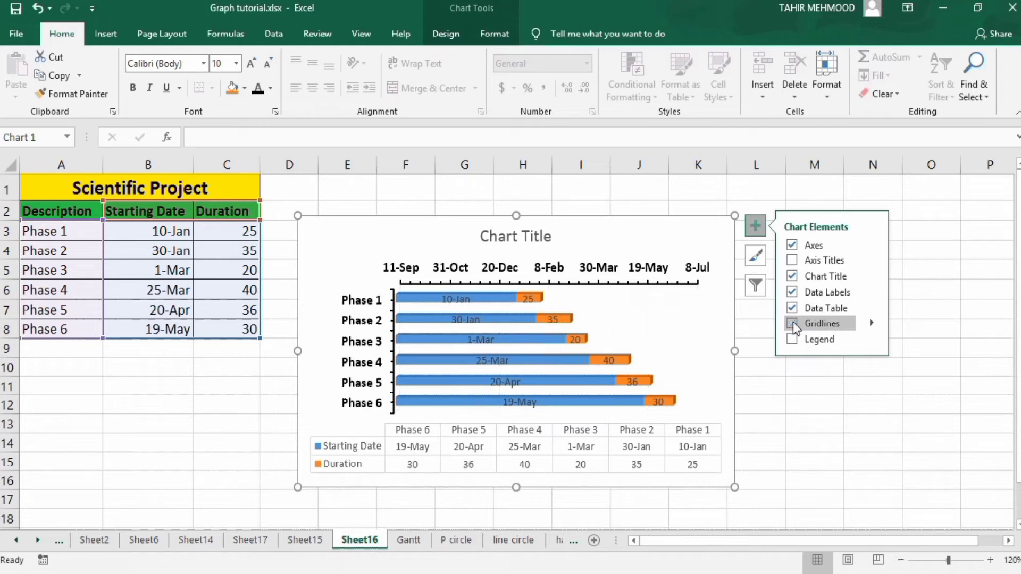
{"action": "left_click", "coordinate": [780, 426]}
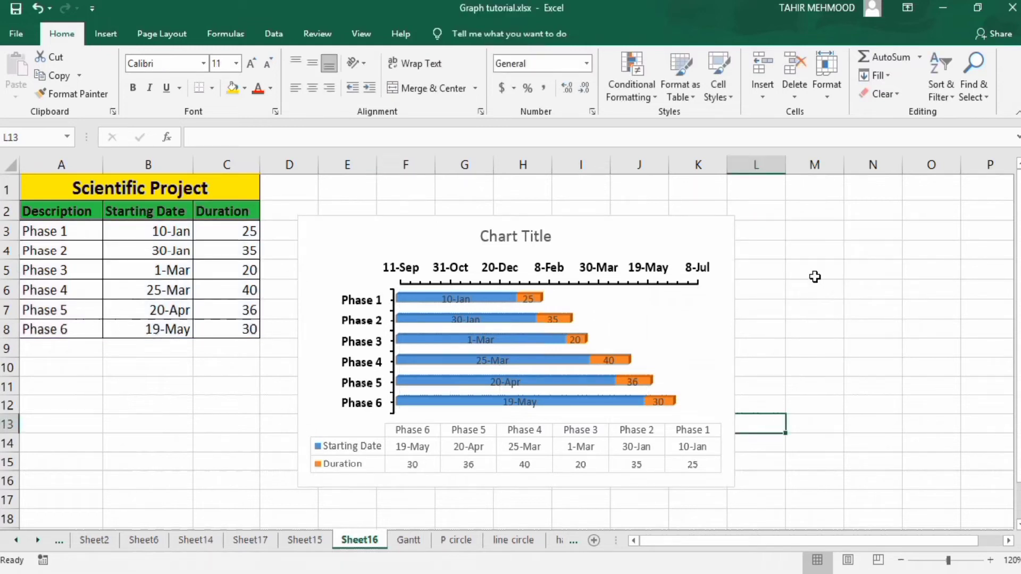
Enlarge the chart upward, downward and rightward so it extends from row 1 to about row 18 and into column M
{"action": "left_click", "coordinate": [617, 228]}
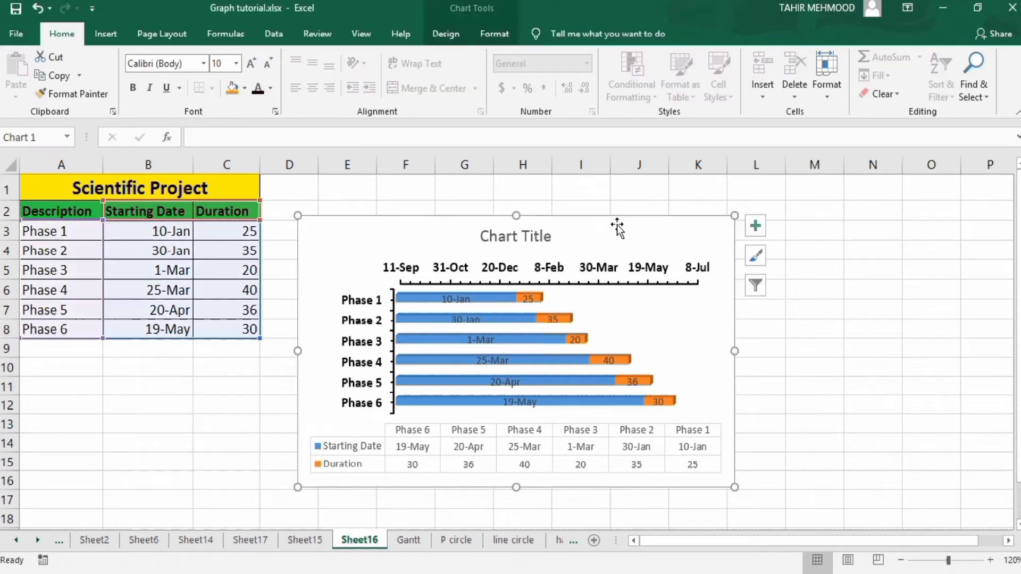
{"action": "left_click", "coordinate": [514, 209]}
{"action": "left_click_drag", "start_coordinate": [514, 209], "coordinate": [514, 189]}
{"action": "left_click_drag", "start_coordinate": [734, 342], "coordinate": [780, 341]}
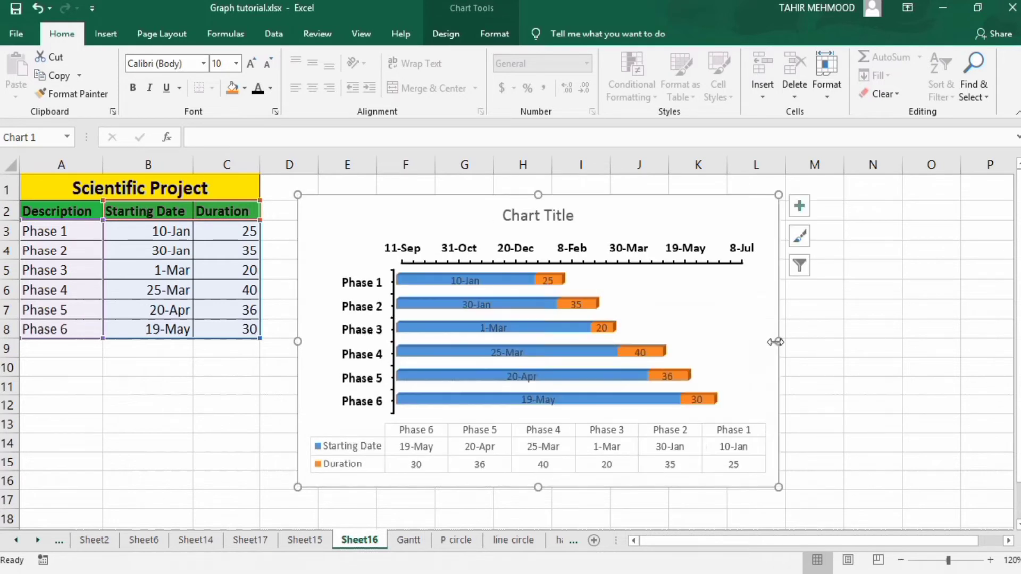
{"action": "left_click_drag", "start_coordinate": [538, 487], "coordinate": [539, 516]}
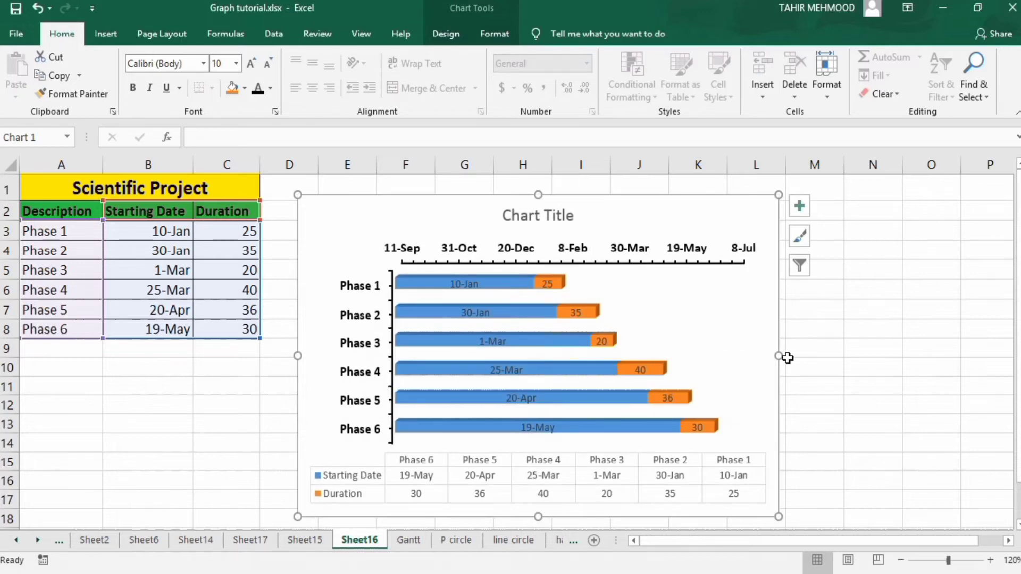
{"action": "left_click_drag", "start_coordinate": [779, 356], "coordinate": [819, 355]}
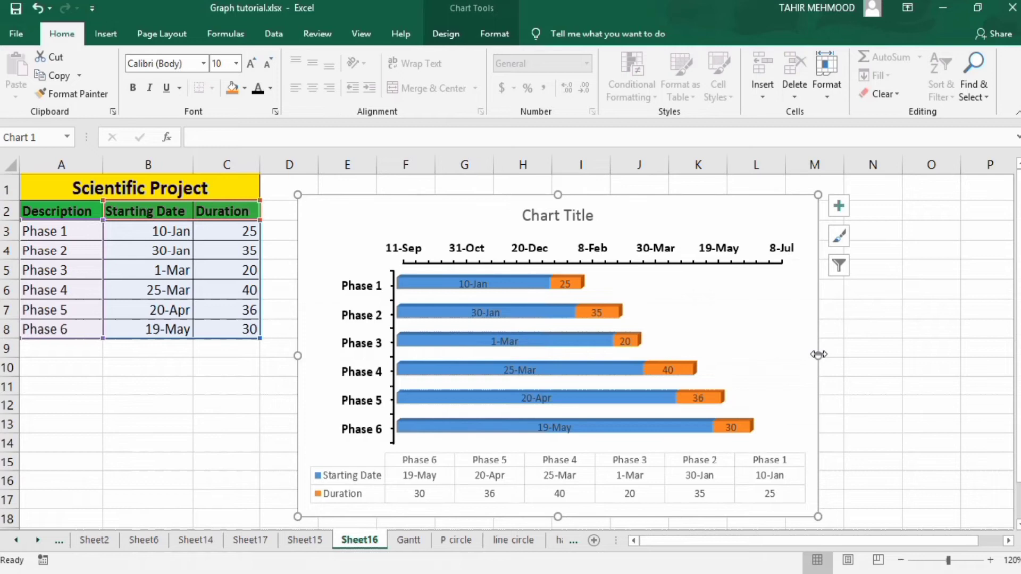
Format the Starting Date data series with no fill
{"action": "left_click", "coordinate": [501, 280]}
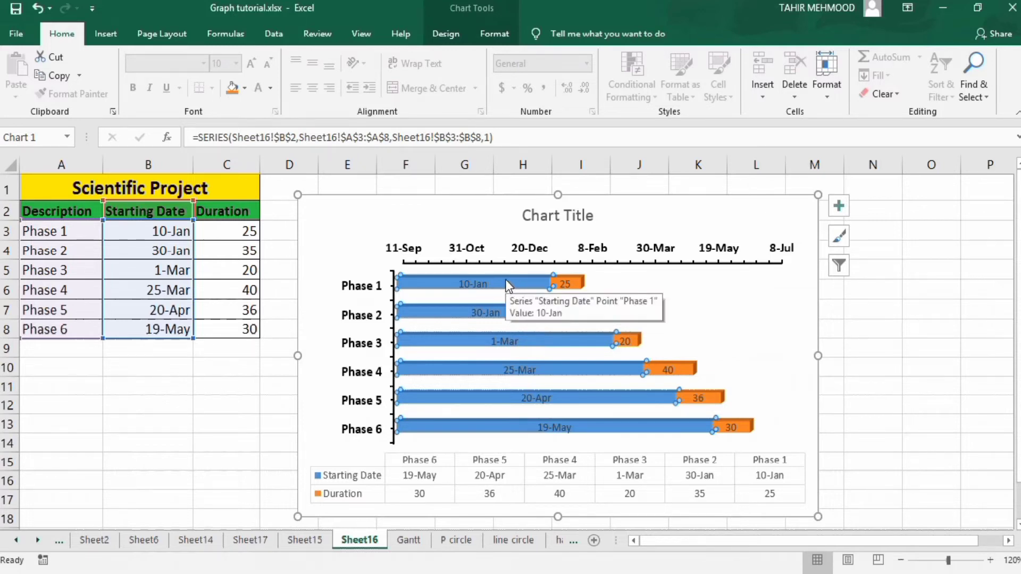
{"action": "right_click", "coordinate": [505, 279]}
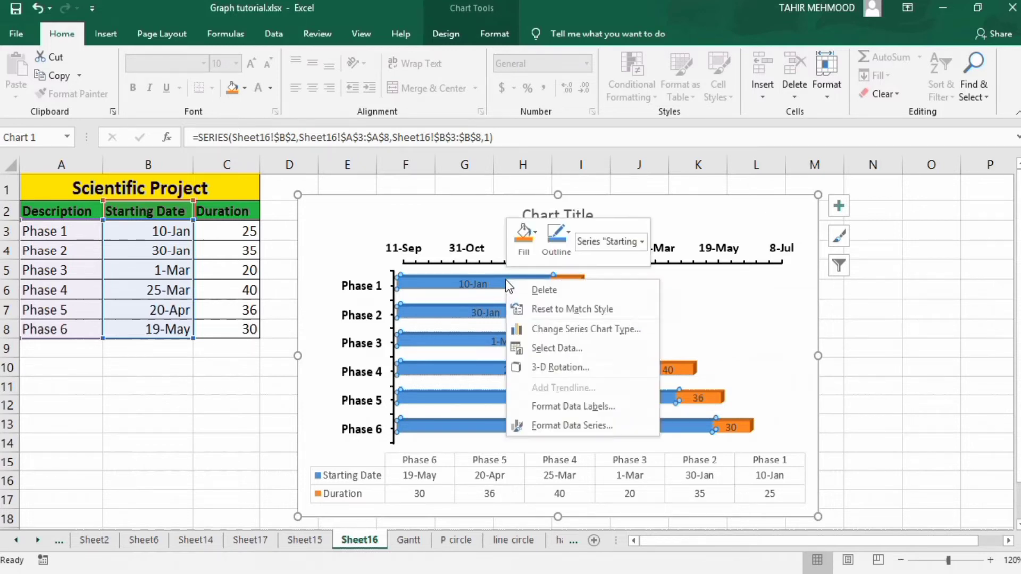
{"action": "left_click", "coordinate": [564, 429]}
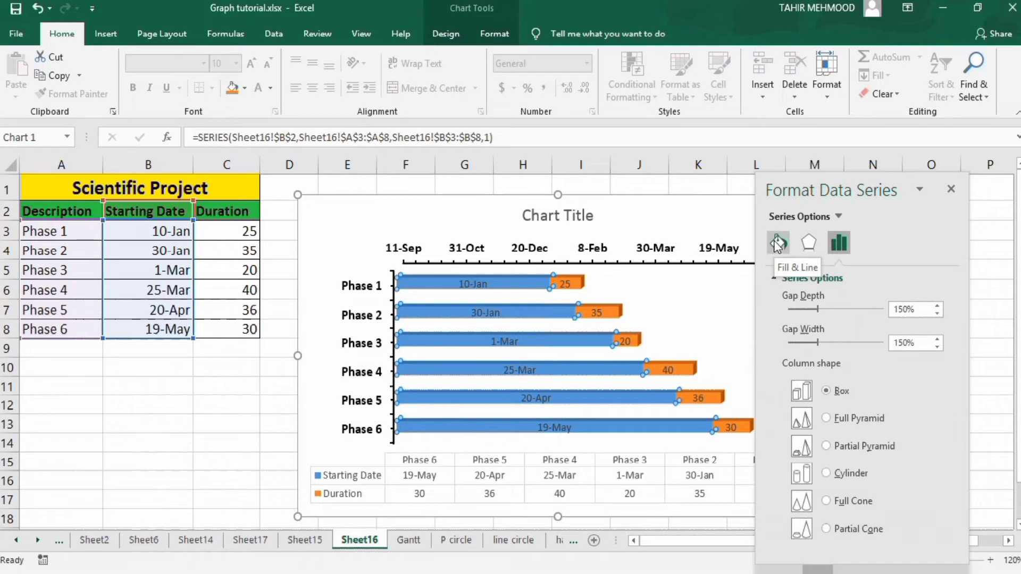
{"action": "left_click", "coordinate": [778, 245]}
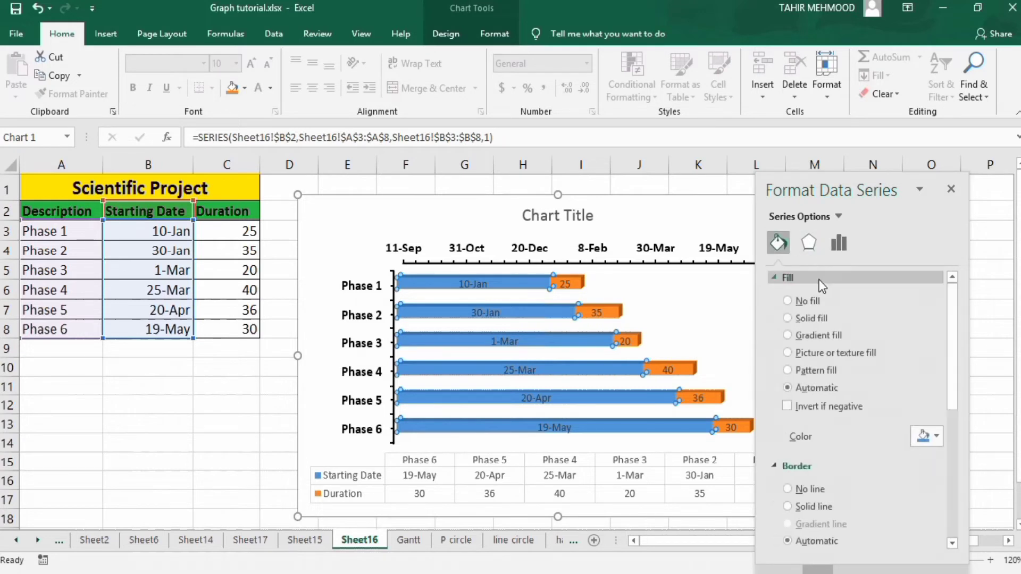
{"action": "left_click", "coordinate": [788, 301]}
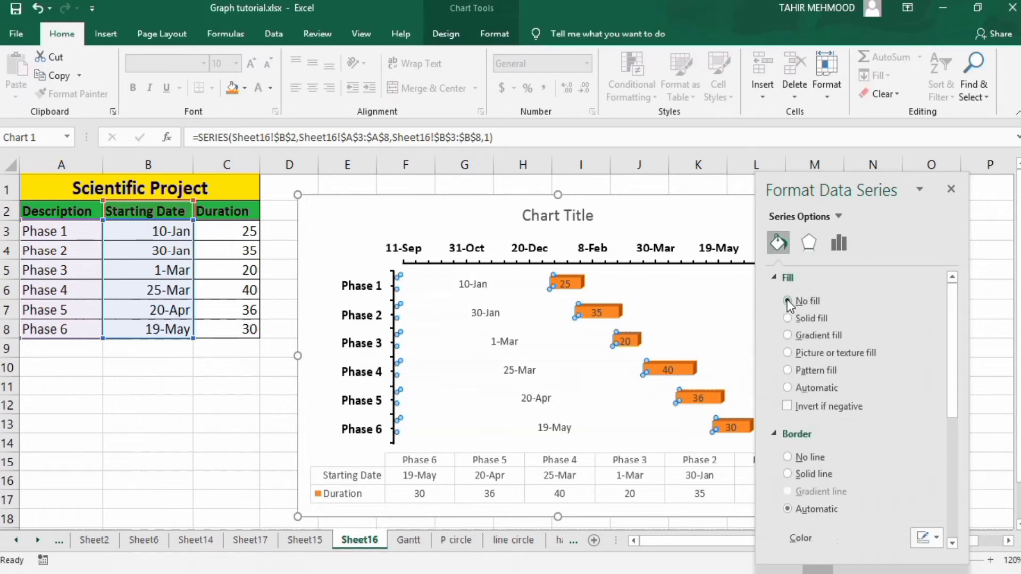
Set the Starting Date series border to no line and finish formatting the series
{"action": "left_click", "coordinate": [788, 458]}
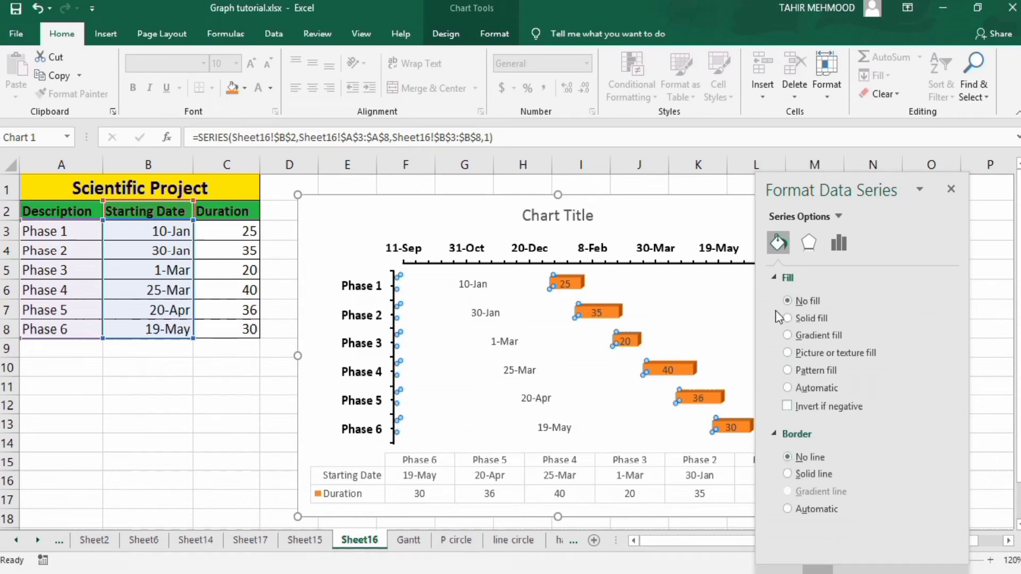
{"action": "left_click", "coordinate": [611, 316]}
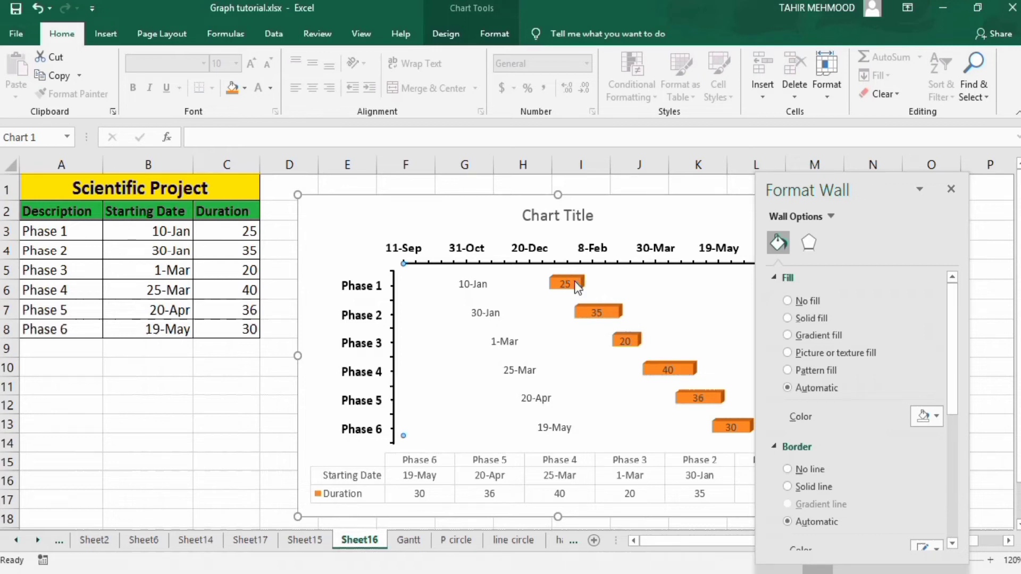
{"action": "left_click", "coordinate": [952, 189]}
{"action": "left_click", "coordinate": [904, 347]}
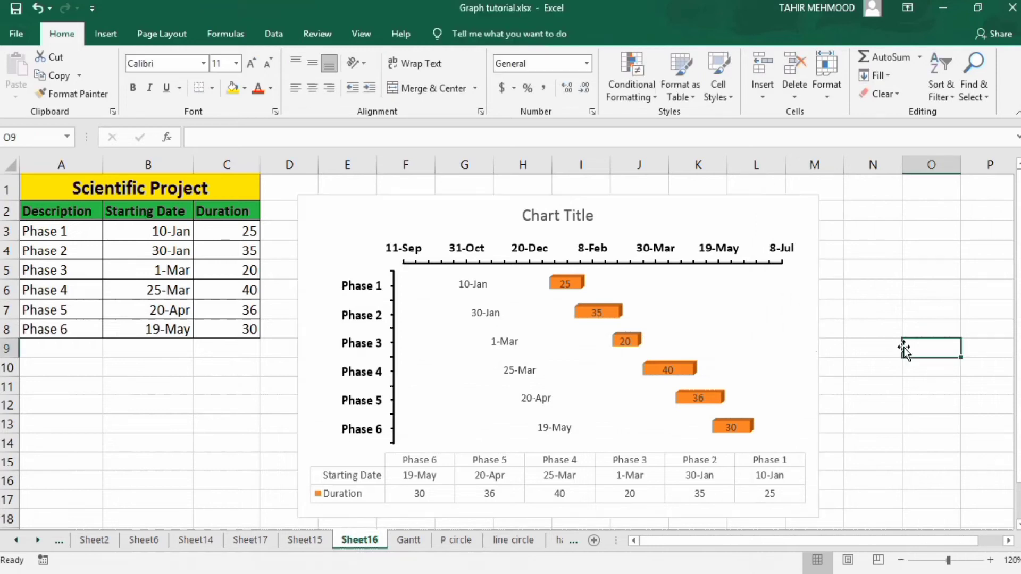
Format the Duration data series with a solid fill in standard green
{"action": "left_click", "coordinate": [573, 282]}
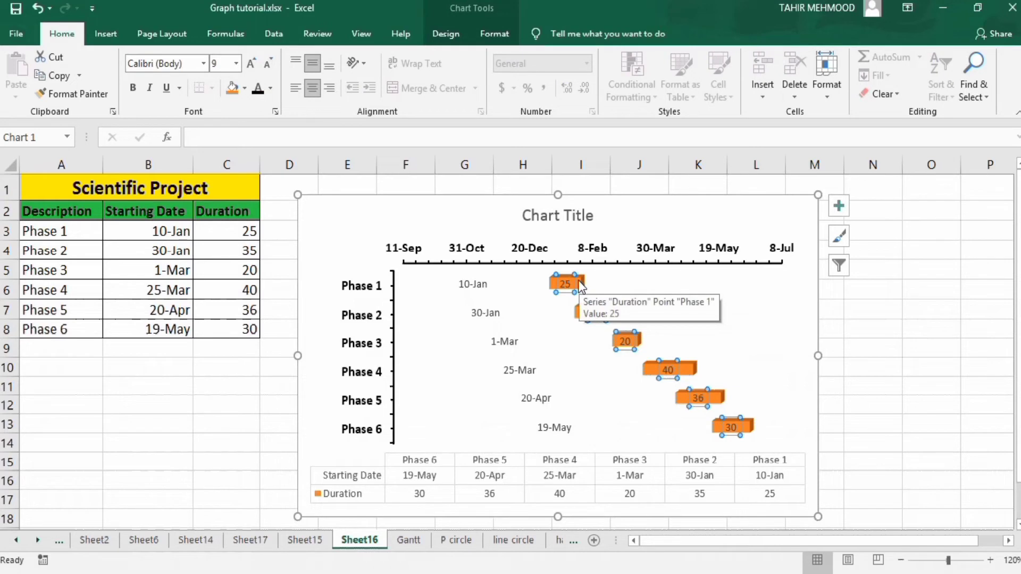
{"action": "left_click", "coordinate": [582, 286]}
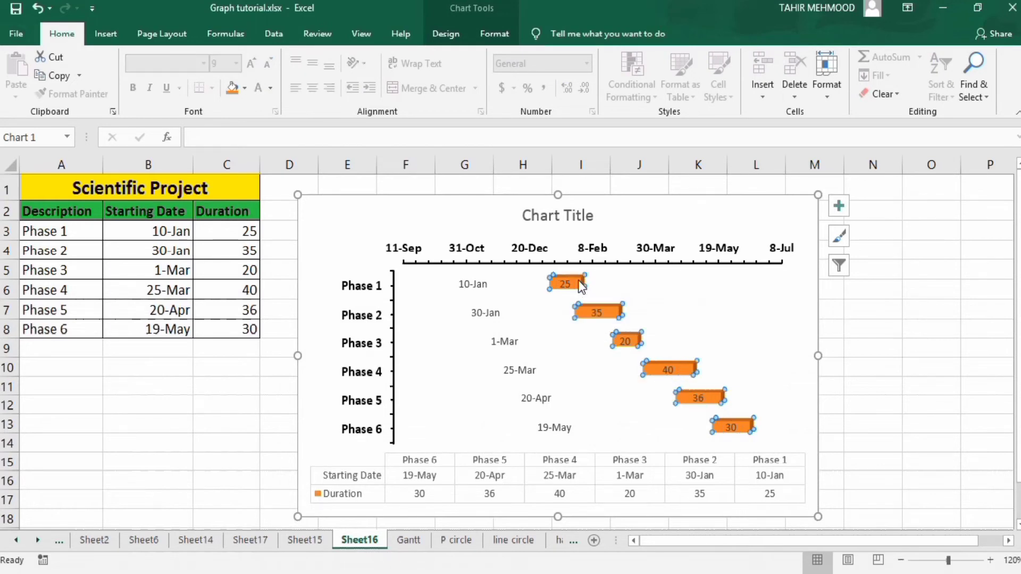
{"action": "right_click", "coordinate": [610, 316]}
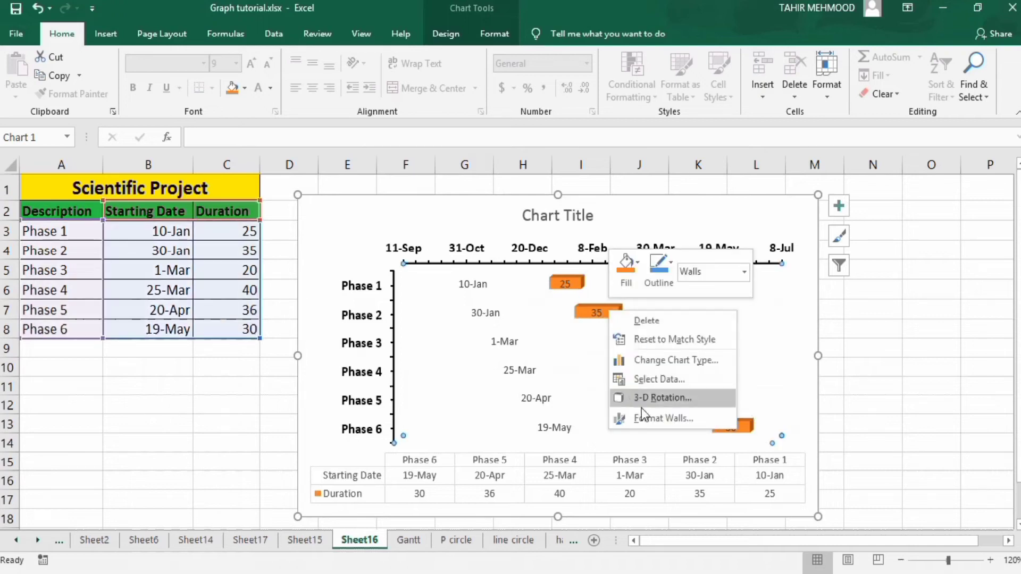
{"action": "left_click", "coordinate": [577, 280]}
{"action": "left_click", "coordinate": [577, 280]}
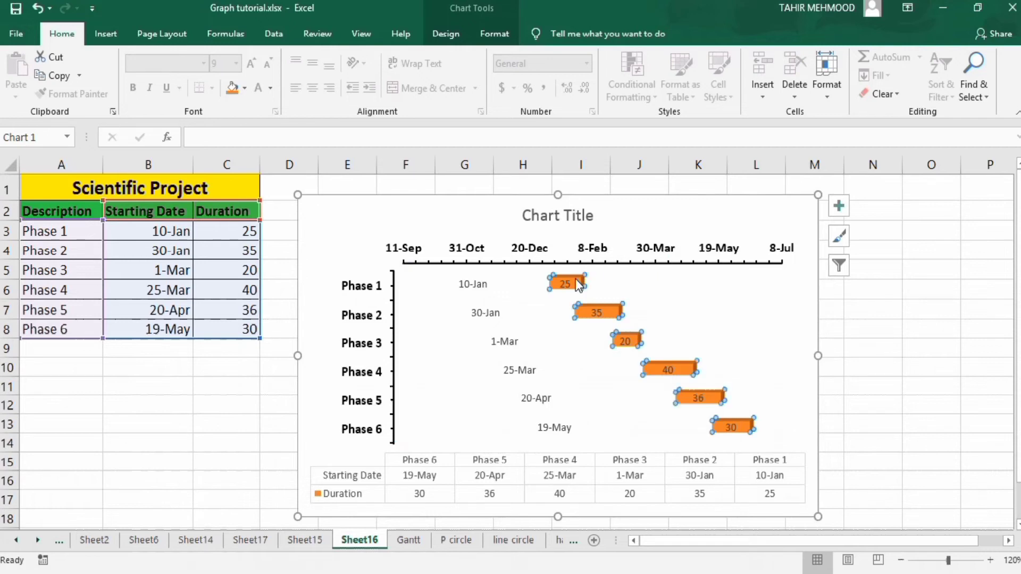
{"action": "right_click", "coordinate": [575, 278]}
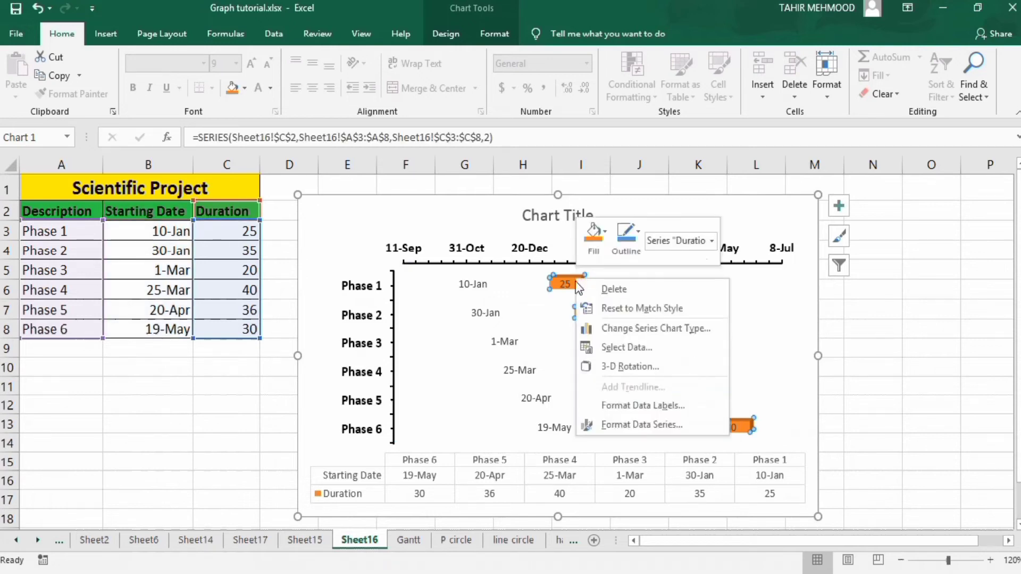
{"action": "left_click", "coordinate": [630, 425]}
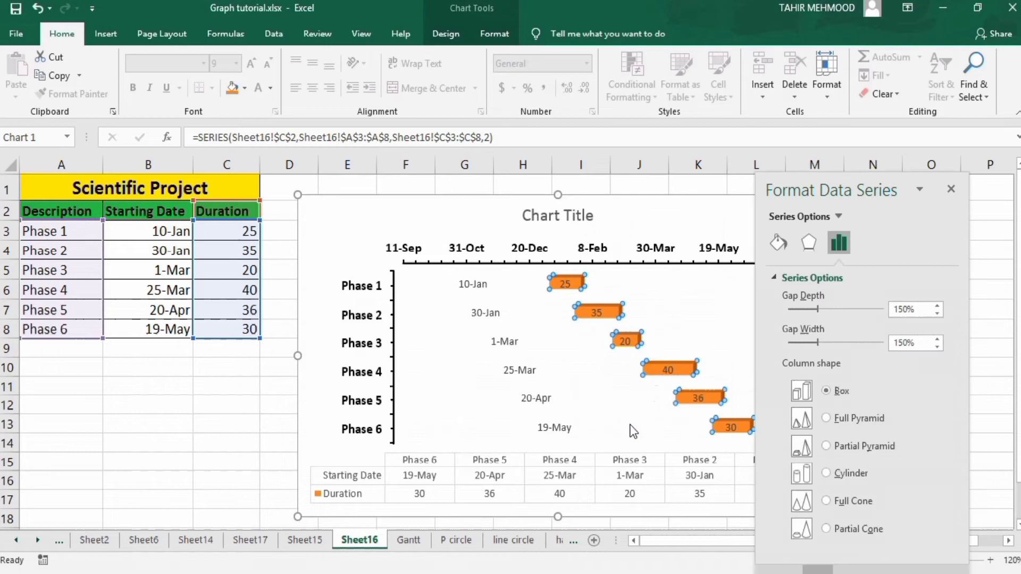
{"action": "left_click", "coordinate": [778, 243]}
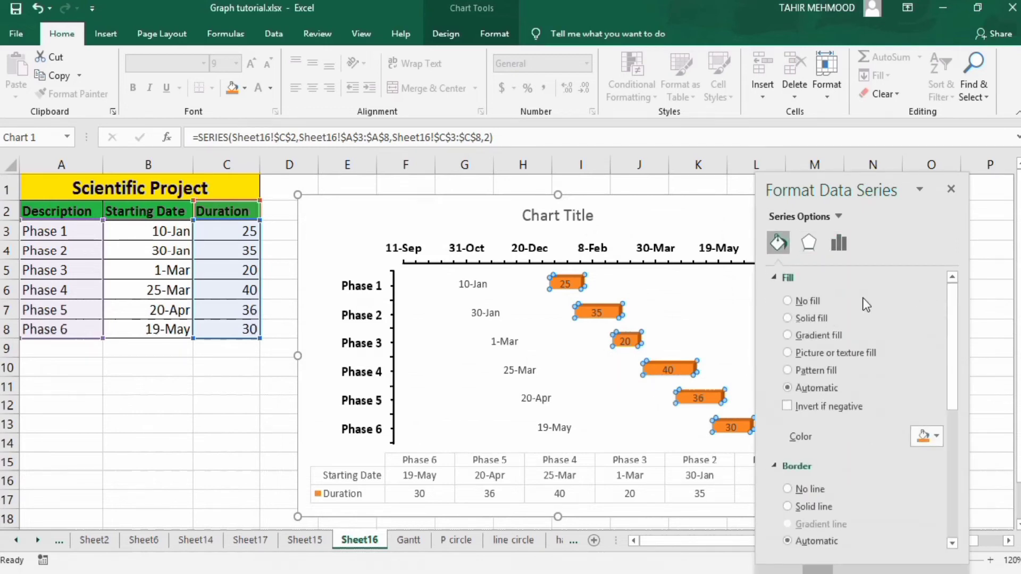
{"action": "left_click", "coordinate": [788, 318]}
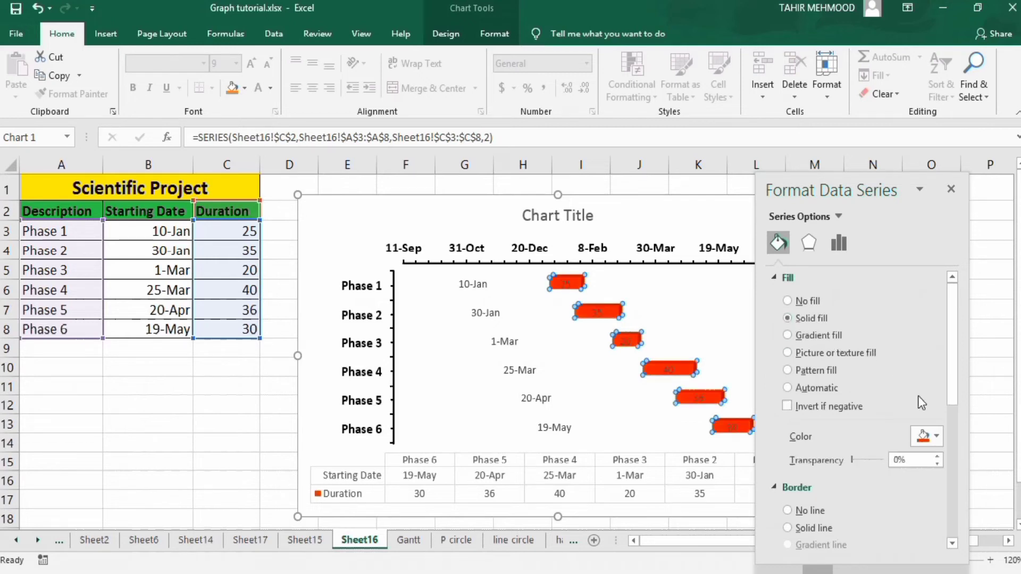
{"action": "left_click", "coordinate": [938, 439]}
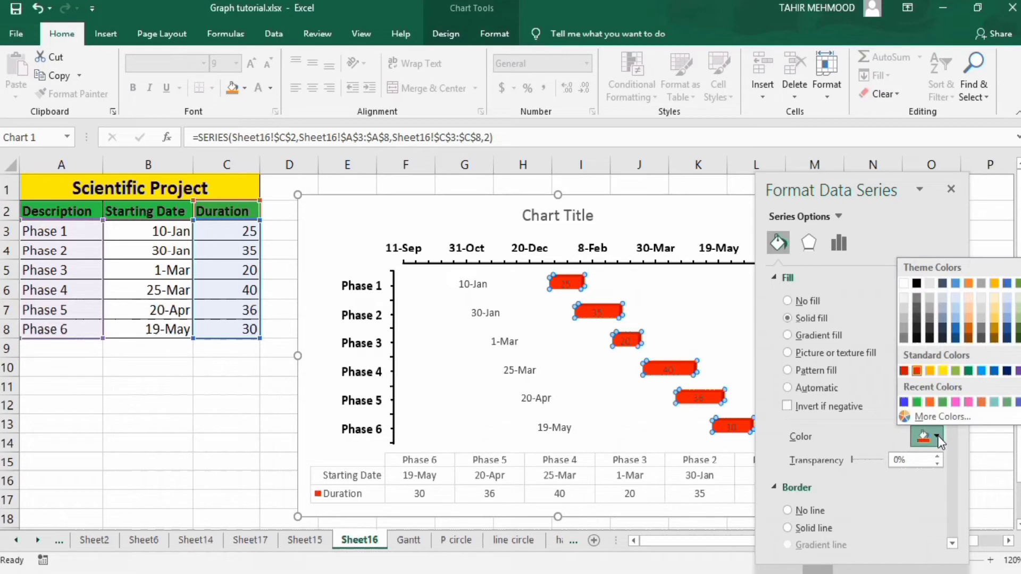
{"action": "left_click", "coordinate": [968, 371]}
Give the Duration bars a solid line border and finish formatting the series
{"action": "left_click_drag", "start_coordinate": [951, 356], "coordinate": [953, 411]}
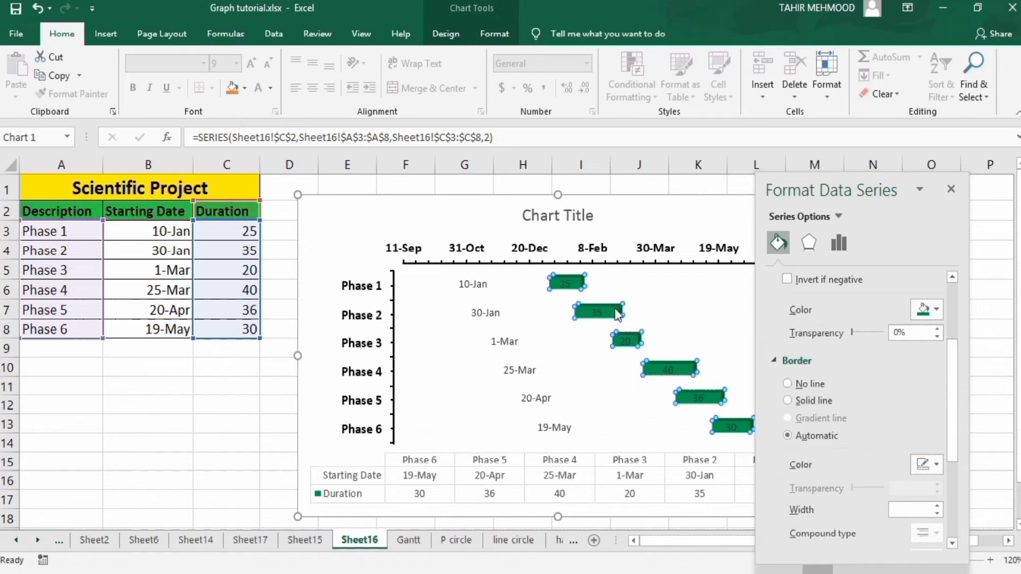
{"action": "left_click", "coordinate": [788, 400]}
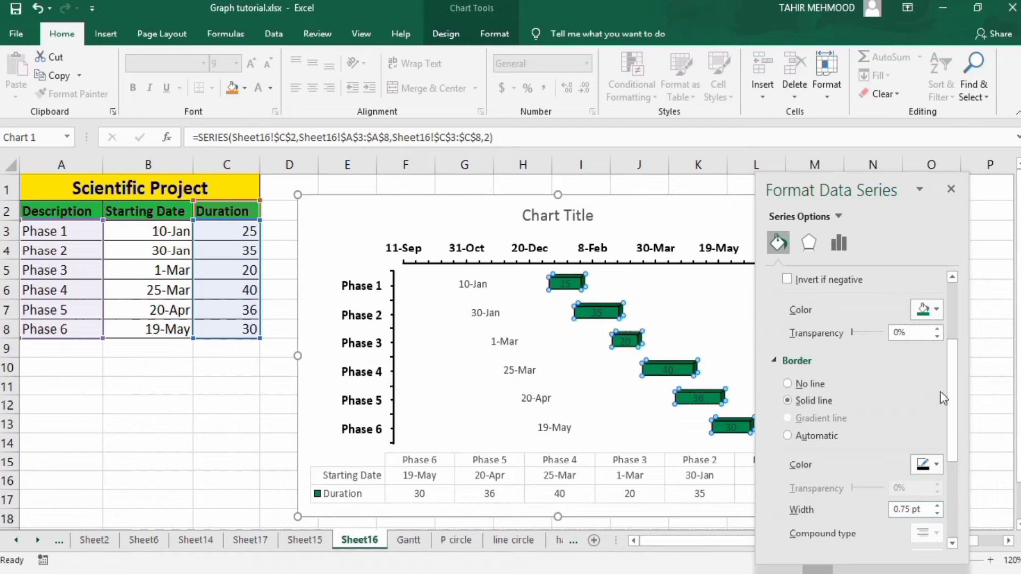
{"action": "left_click", "coordinate": [951, 190]}
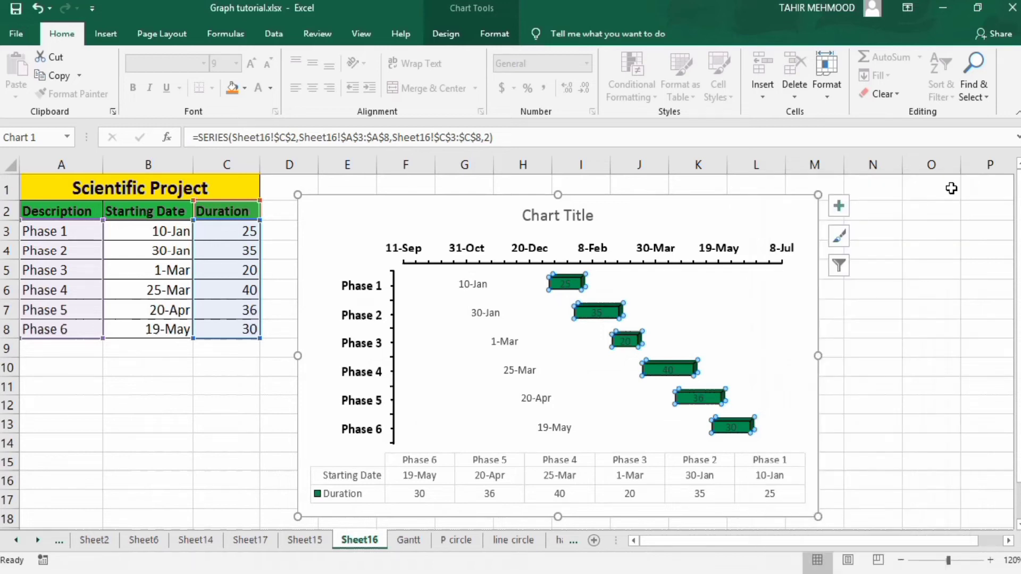
{"action": "left_click", "coordinate": [928, 293]}
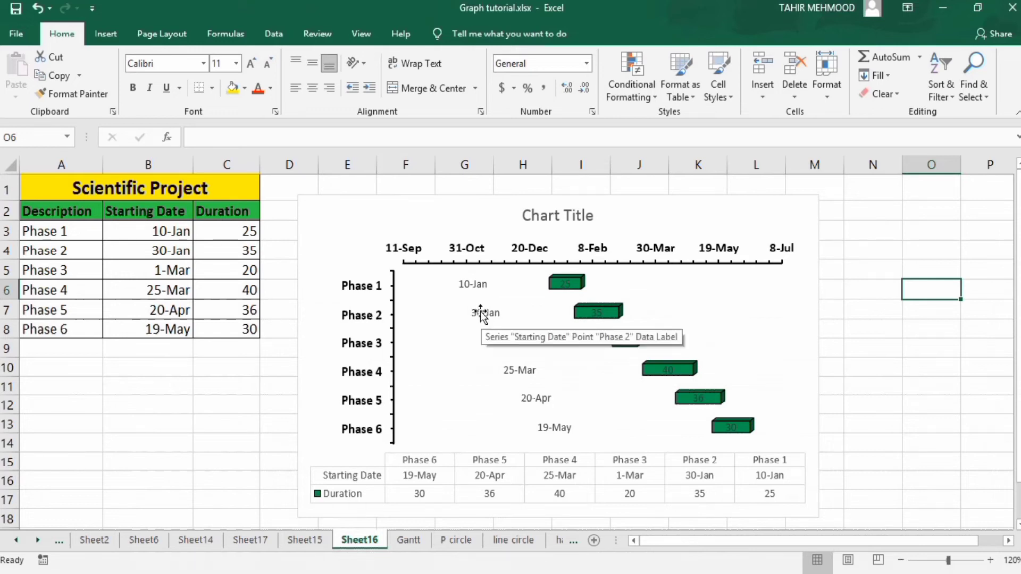
Delete the Starting Date data labels from the chart and make the Duration data labels bold
{"action": "left_click", "coordinate": [481, 315]}
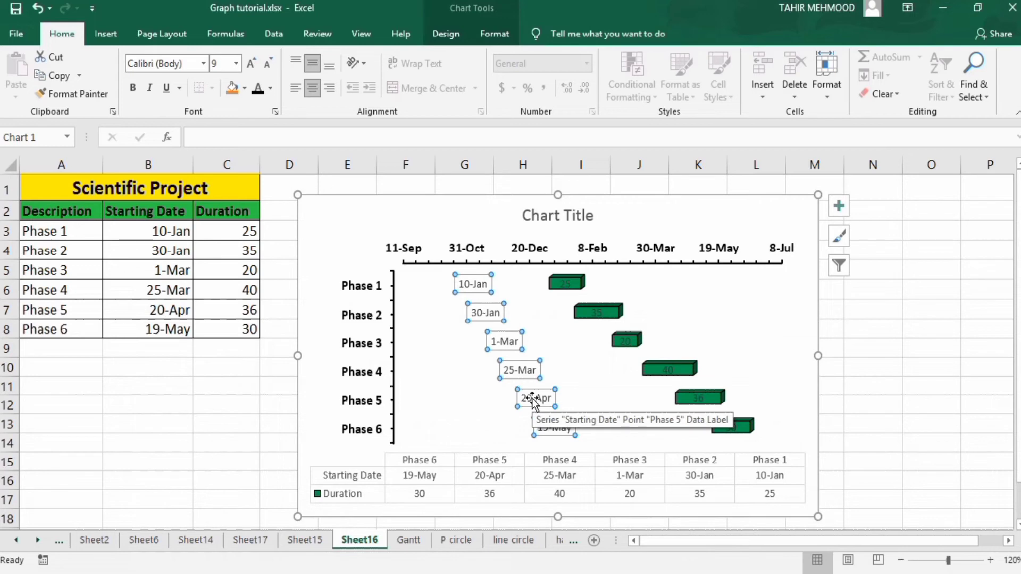
{"action": "key", "text": "Delete"}
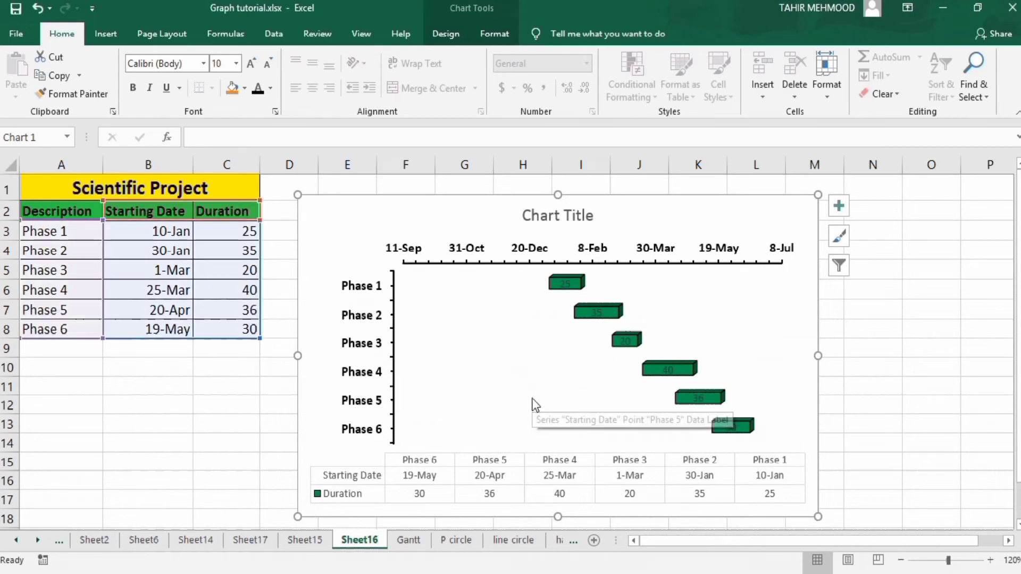
{"action": "left_click", "coordinate": [566, 284]}
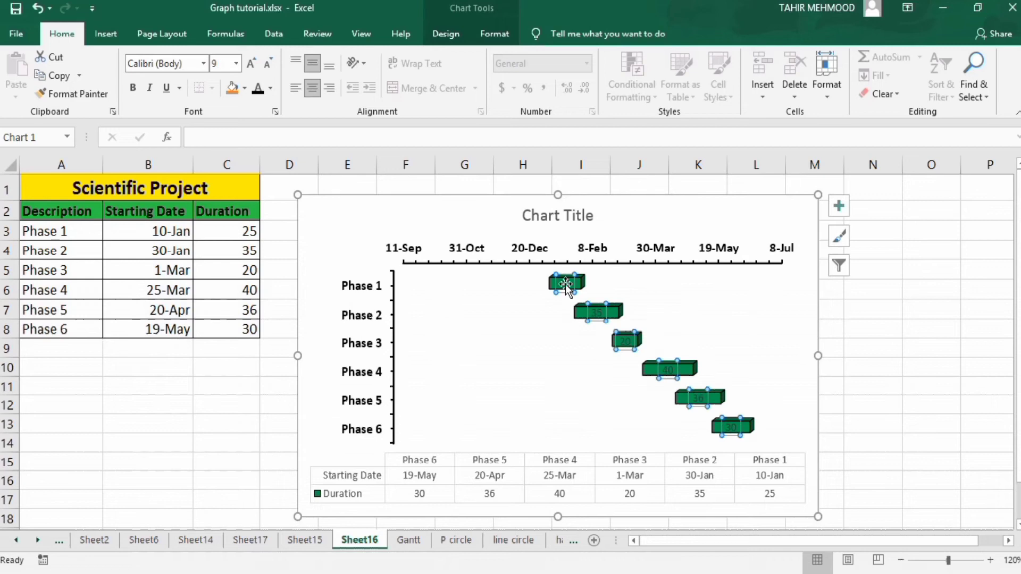
{"action": "left_click", "coordinate": [133, 89]}
{"action": "left_click", "coordinate": [233, 436]}
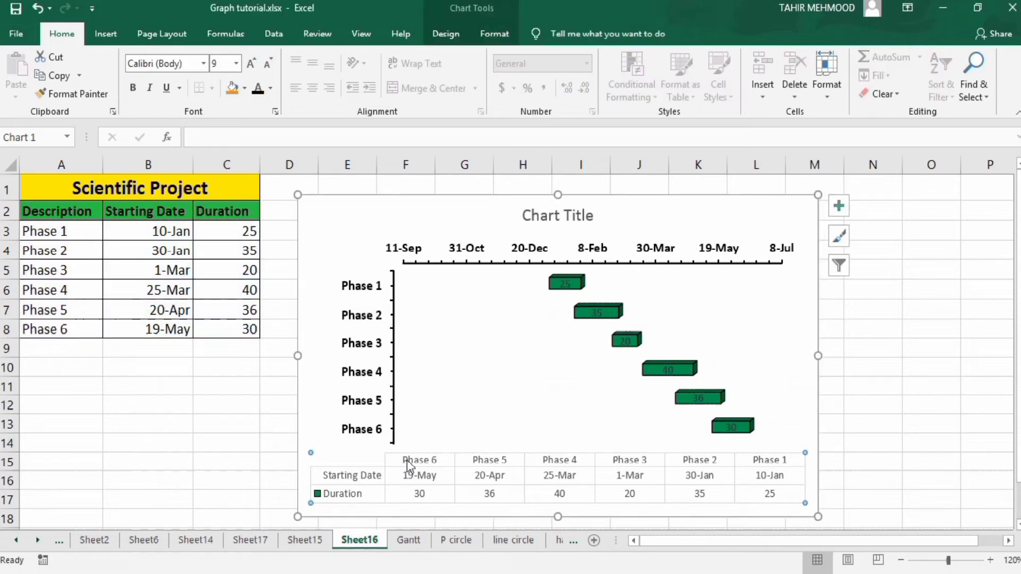
Make the chart's data table text bold and black
{"action": "left_click", "coordinate": [133, 88]}
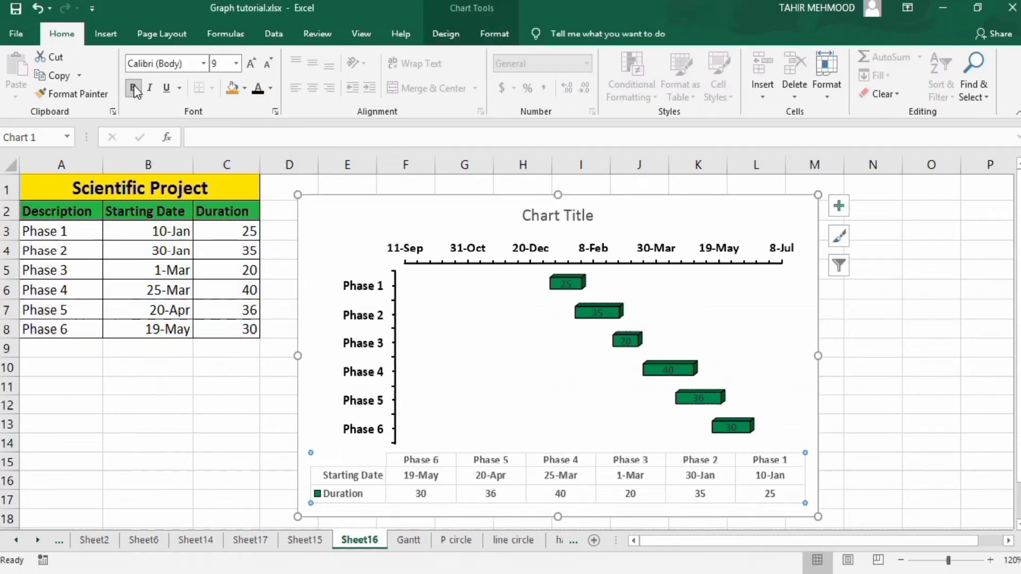
{"action": "left_click", "coordinate": [271, 89]}
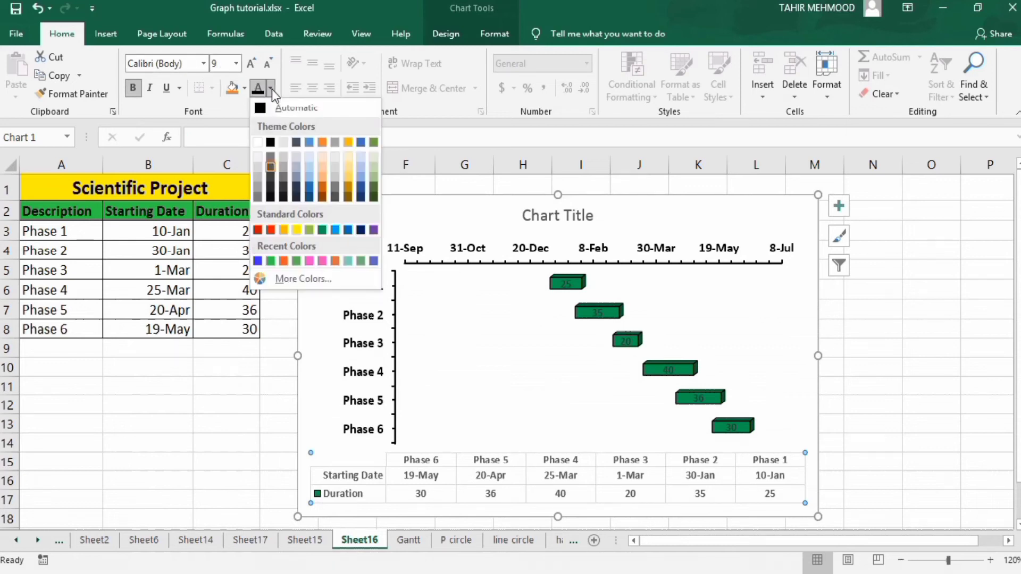
{"action": "left_click", "coordinate": [271, 142]}
{"action": "left_click", "coordinate": [235, 63]}
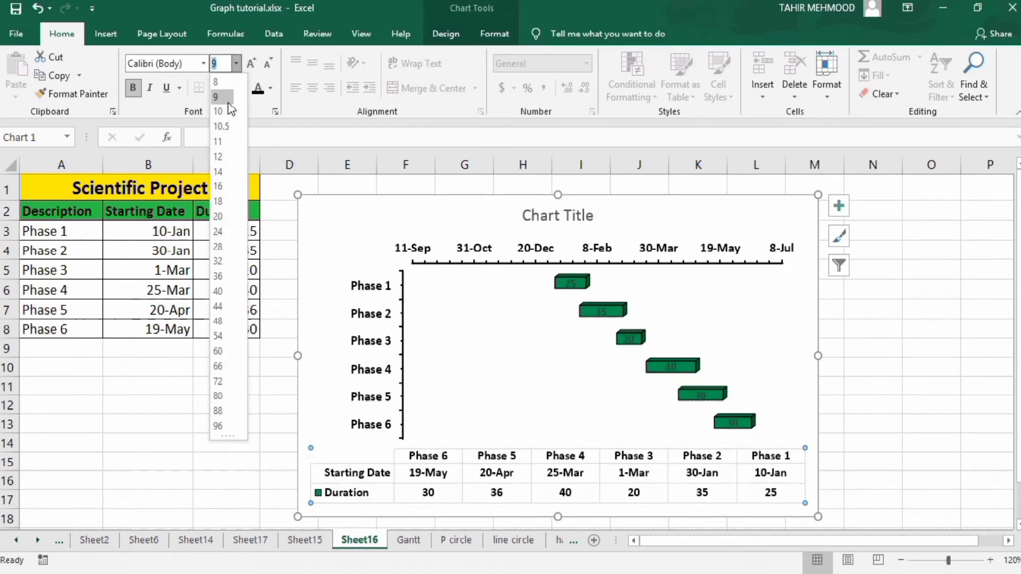
{"action": "key", "text": "Escape"}
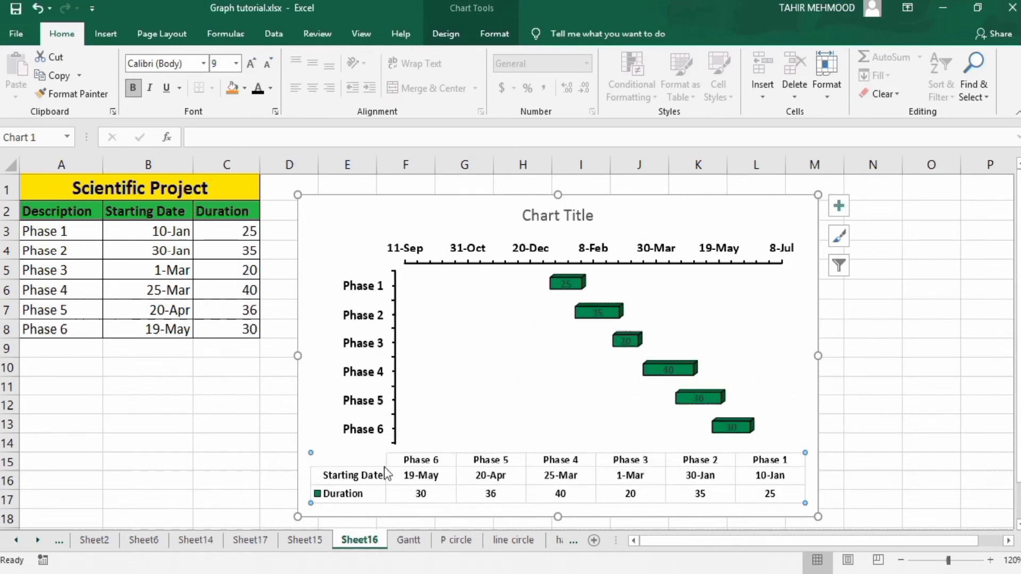
Format the chart's data table with a solid line border
{"action": "left_click", "coordinate": [446, 478]}
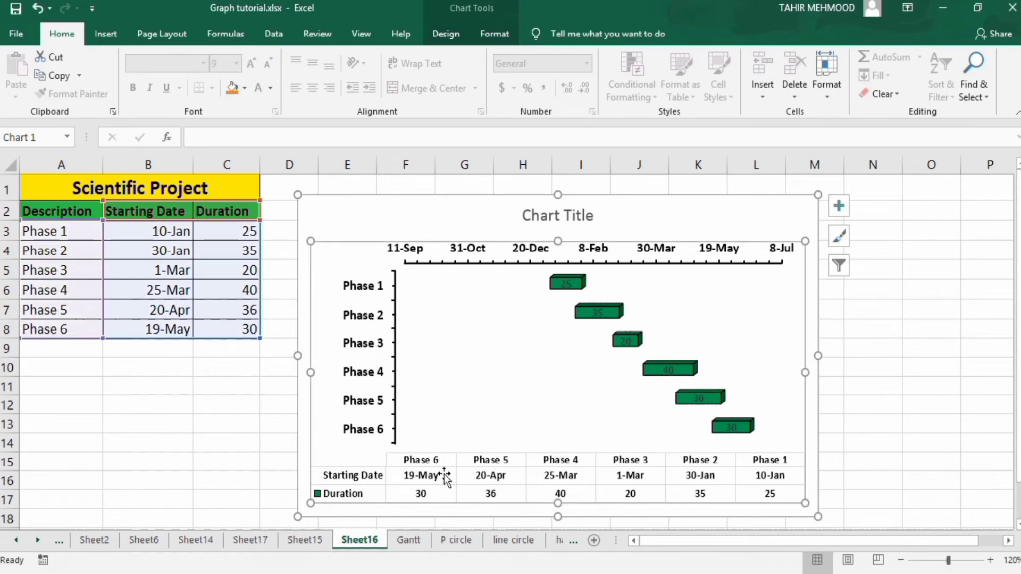
{"action": "left_click", "coordinate": [229, 479]}
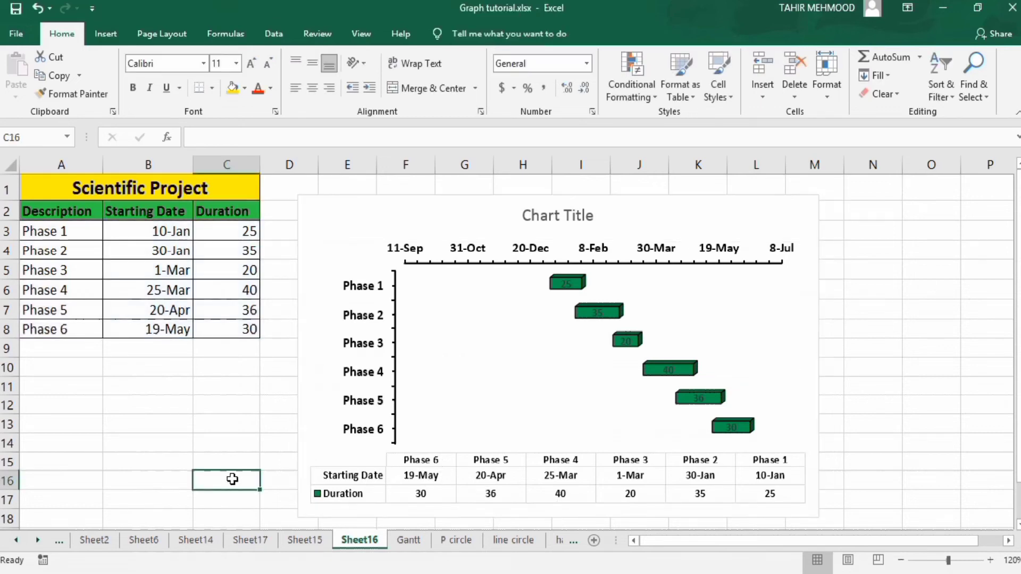
{"action": "left_click", "coordinate": [395, 475]}
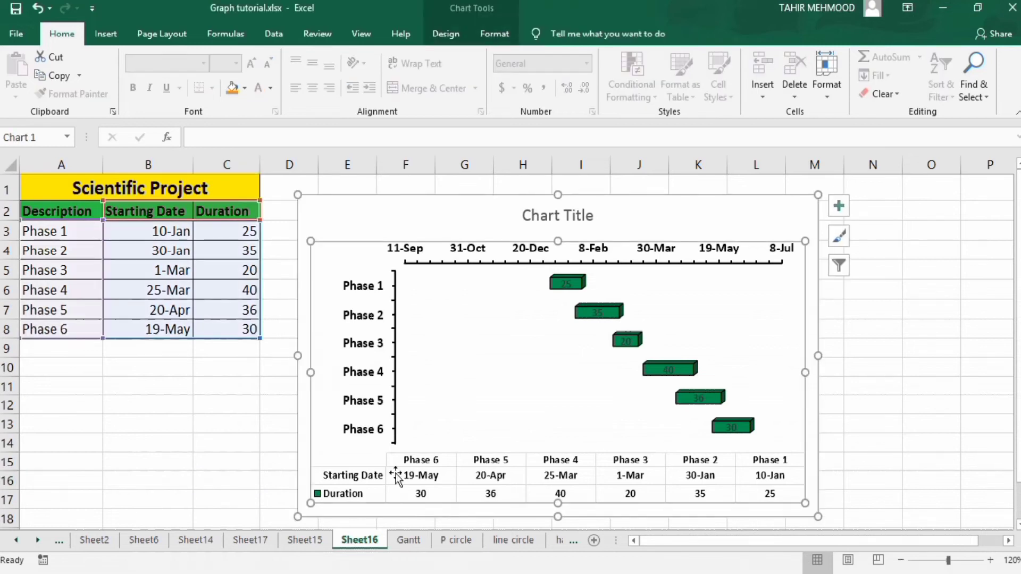
{"action": "left_click", "coordinate": [227, 479]}
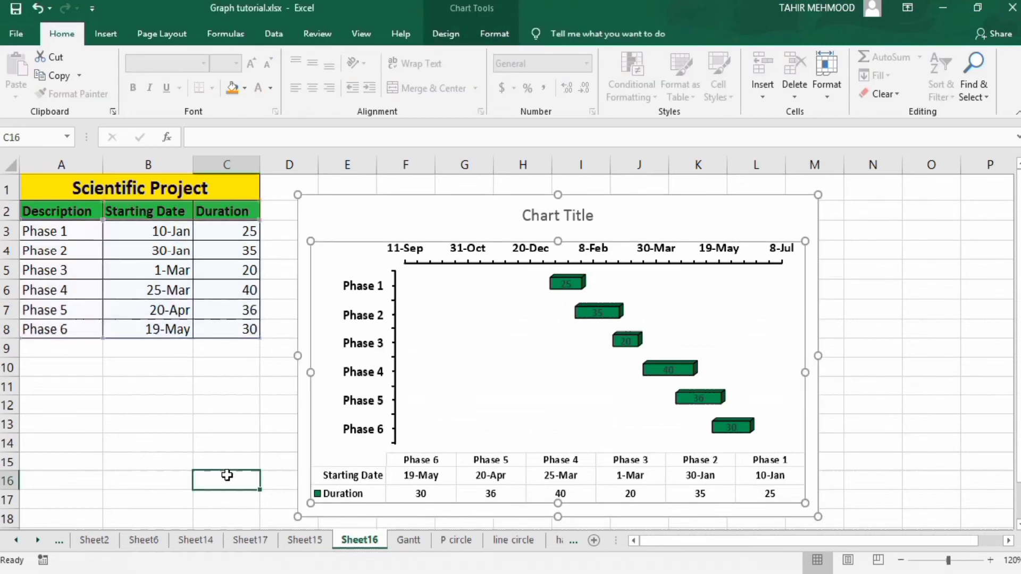
{"action": "left_click", "coordinate": [420, 479]}
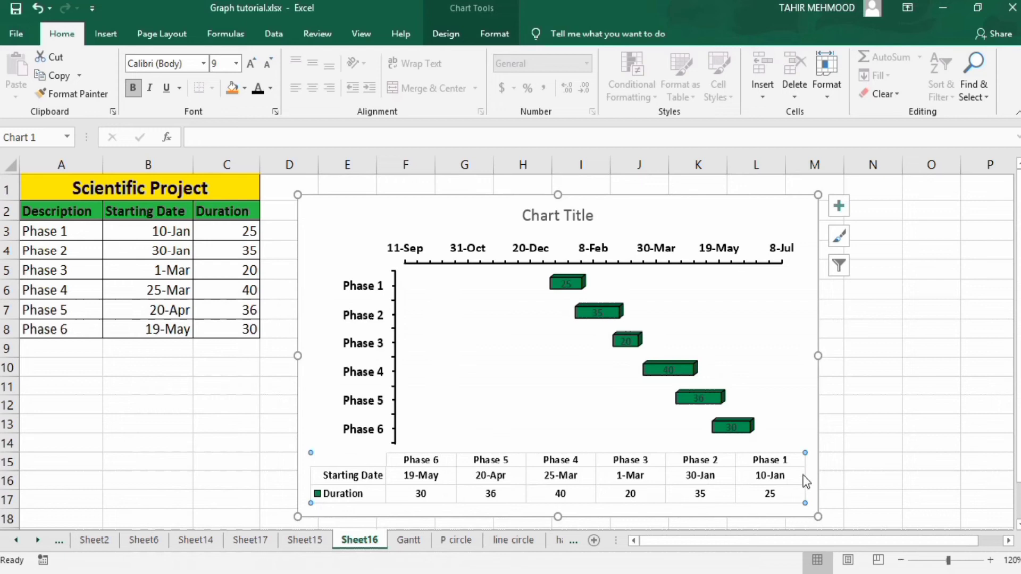
{"action": "right_click", "coordinate": [483, 464]}
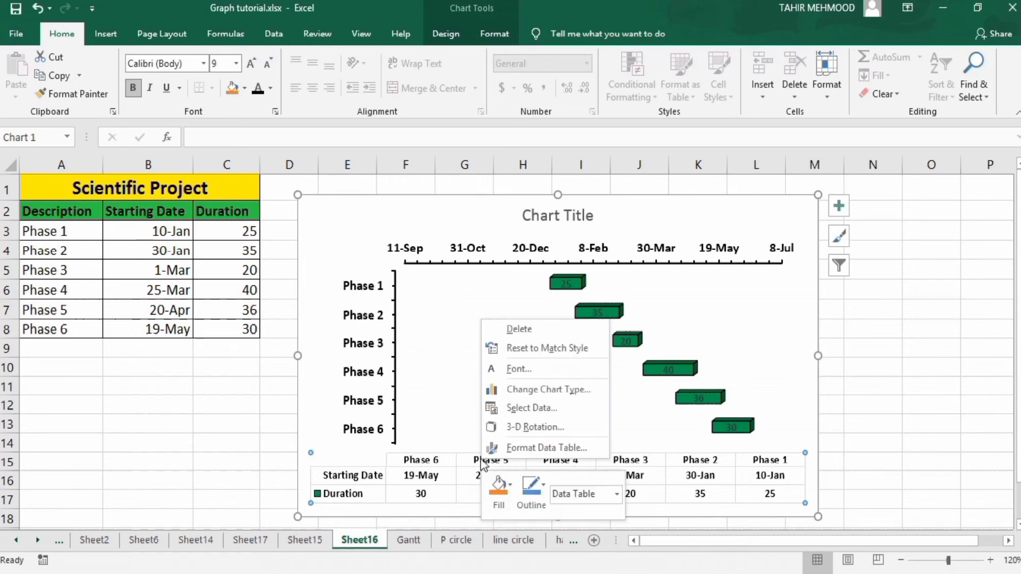
{"action": "left_click", "coordinate": [525, 446]}
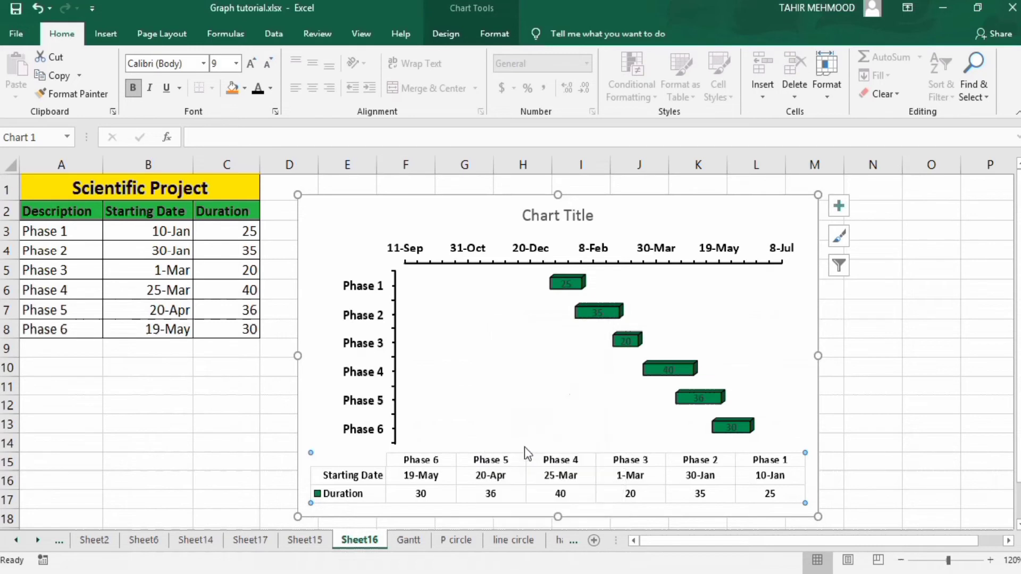
{"action": "left_click", "coordinate": [779, 242]}
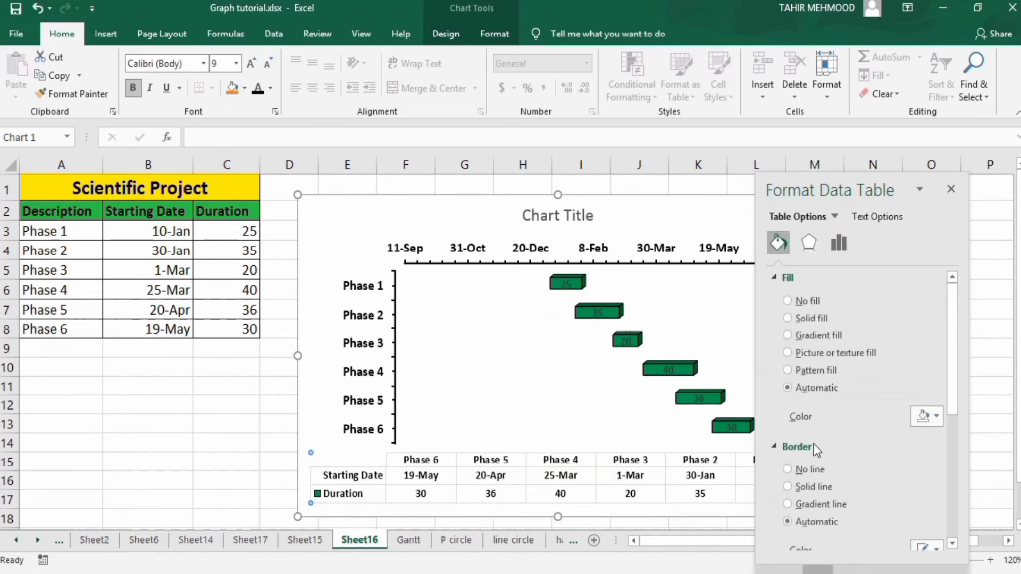
{"action": "left_click", "coordinate": [787, 488]}
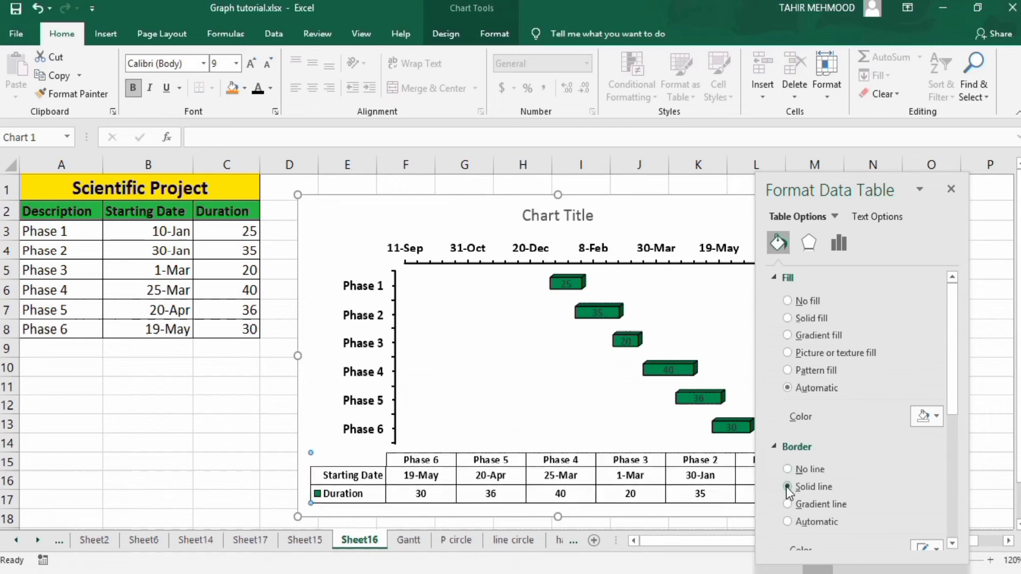
{"action": "left_click", "coordinate": [951, 189]}
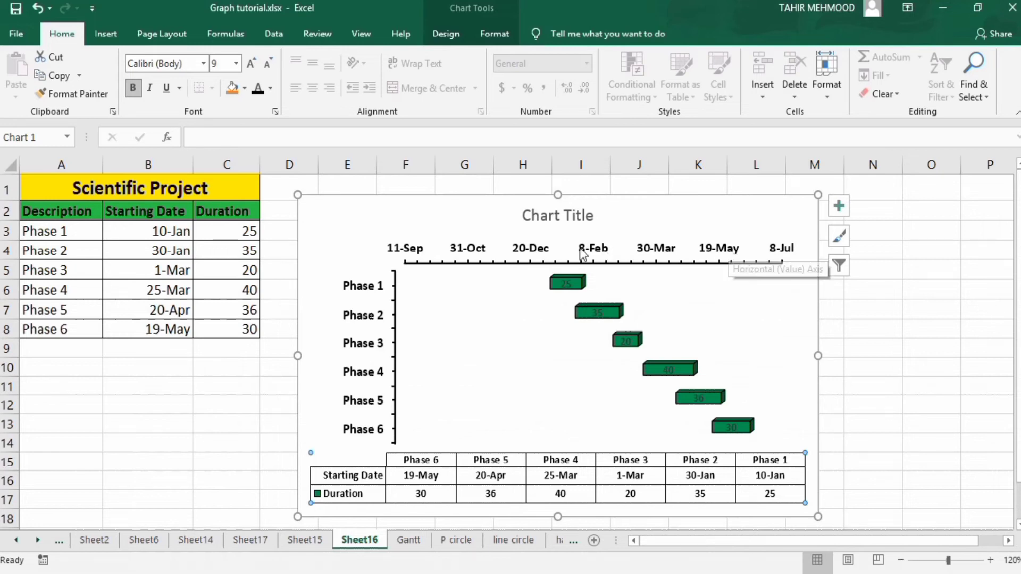
Open the axis formatting options for the chart's horizontal date axis
{"action": "left_click", "coordinate": [520, 253]}
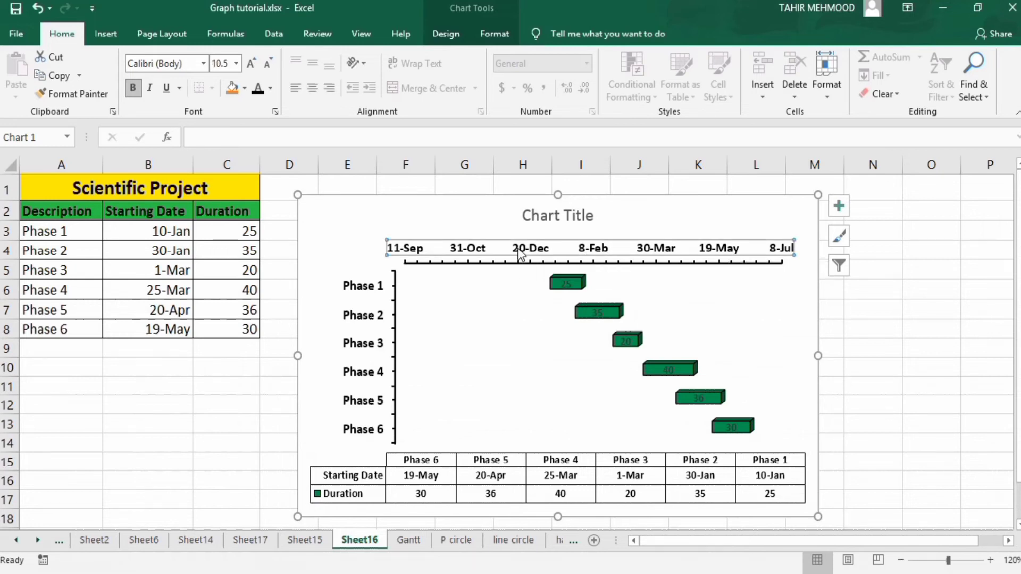
{"action": "right_click", "coordinate": [521, 255]}
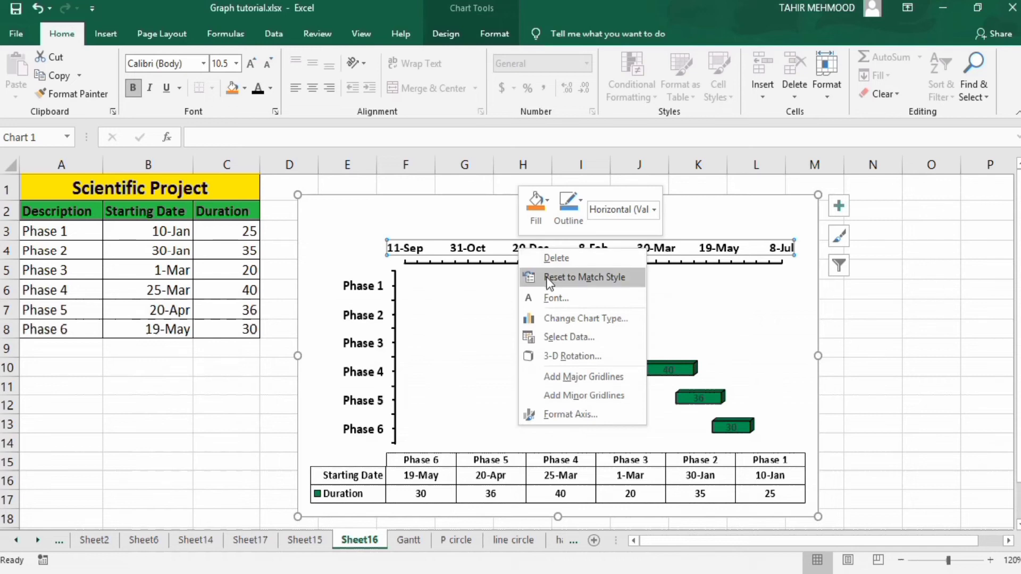
{"action": "left_click", "coordinate": [563, 421]}
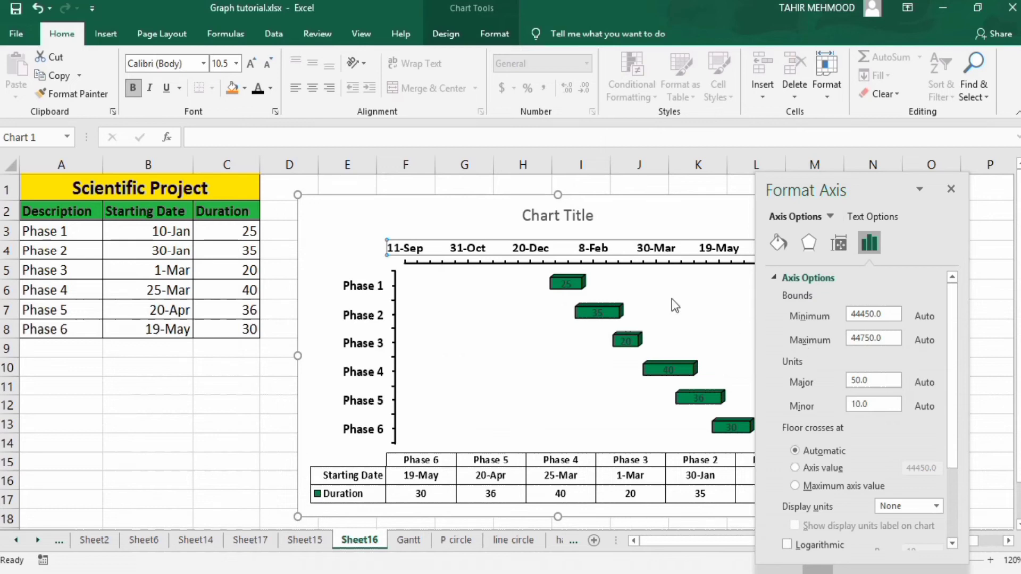
Enter the dates 05-Jan in cell B10 and 25-Jun in cell B11
{"action": "left_click", "coordinate": [134, 369]}
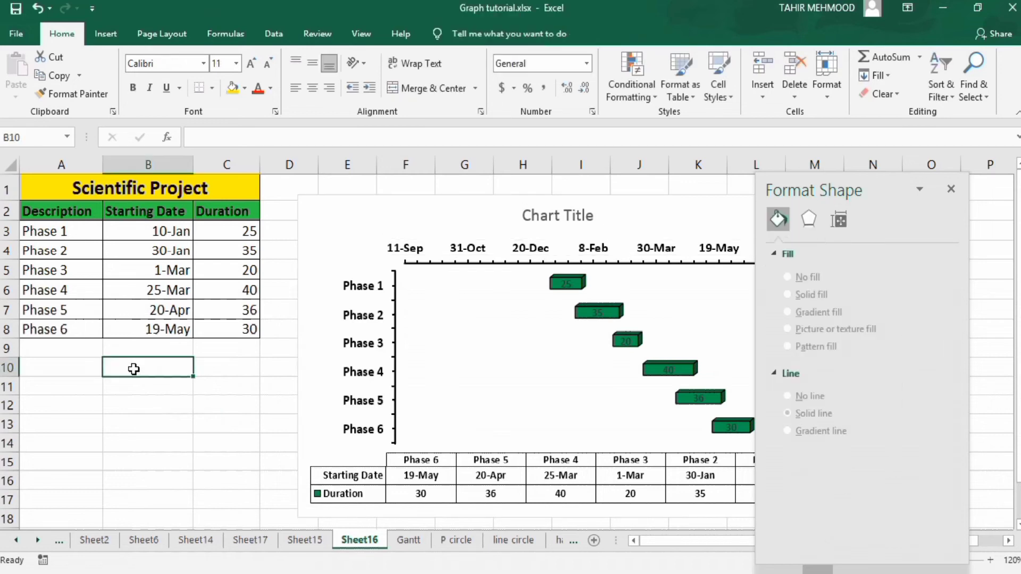
{"action": "type", "text": "05"}
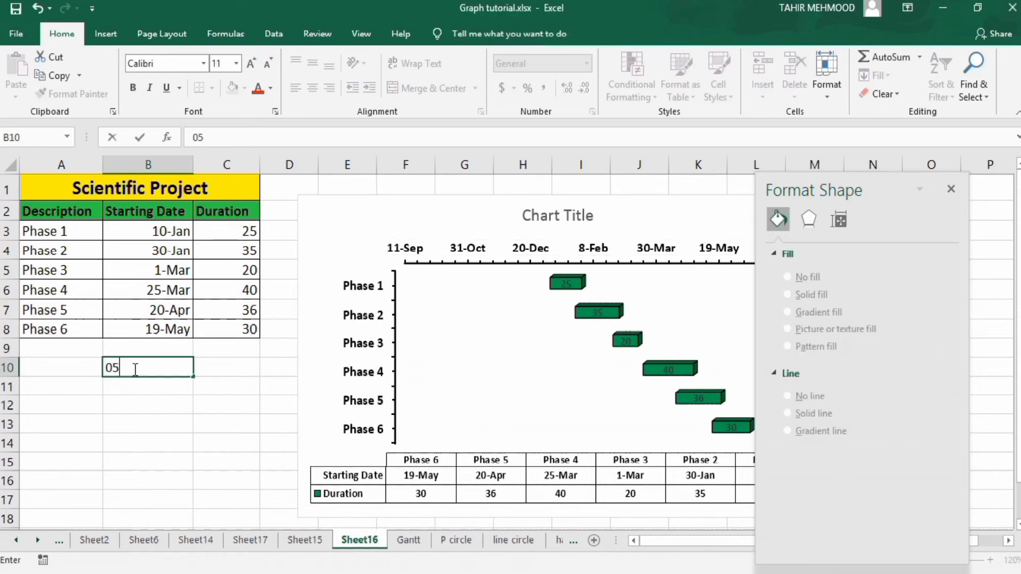
{"action": "type", "text": "-Jan"}
{"action": "key", "text": "Return"}
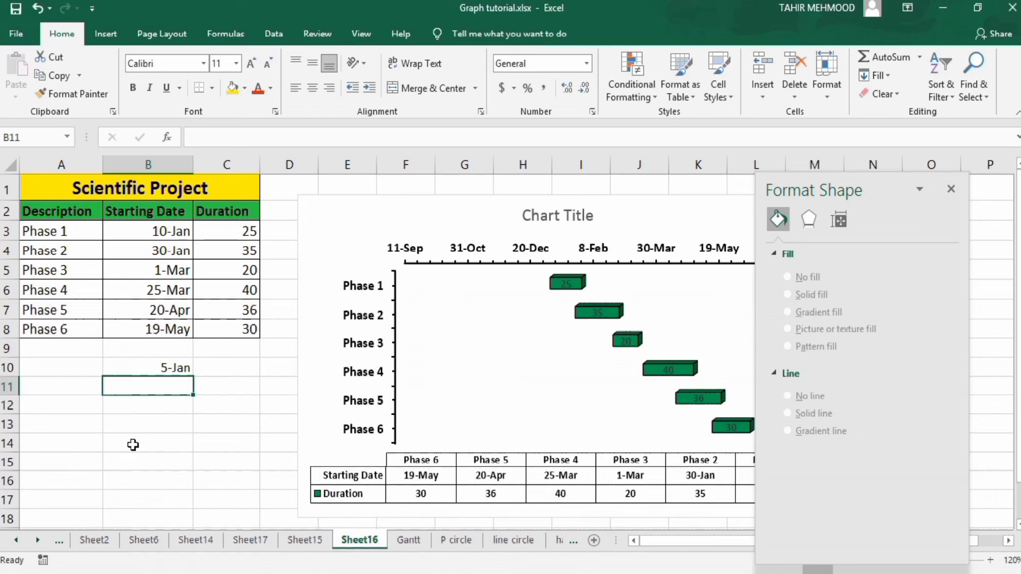
{"action": "type", "text": "25-"}
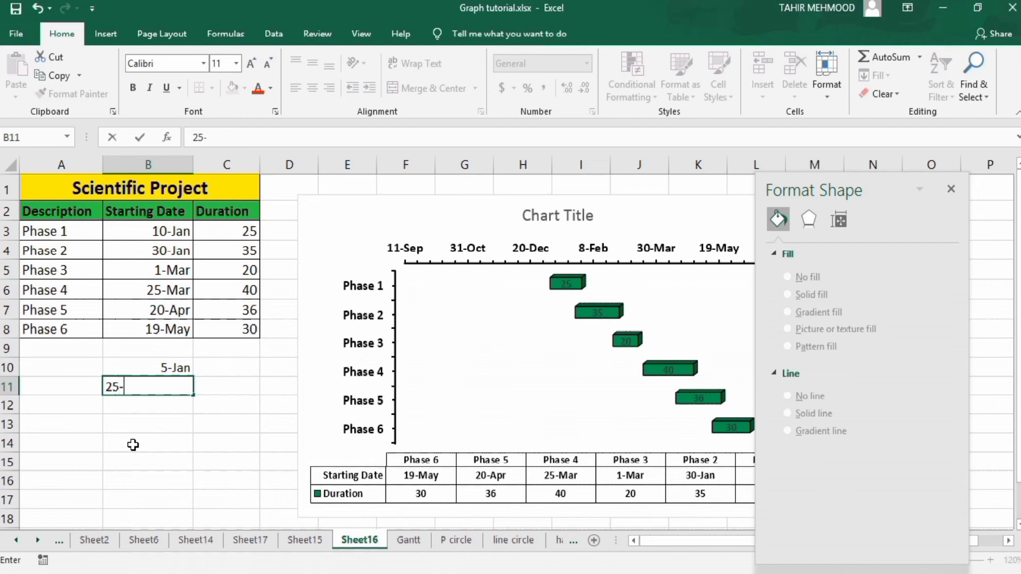
{"action": "type", "text": "Jun"}
{"action": "left_click", "coordinate": [172, 425]}
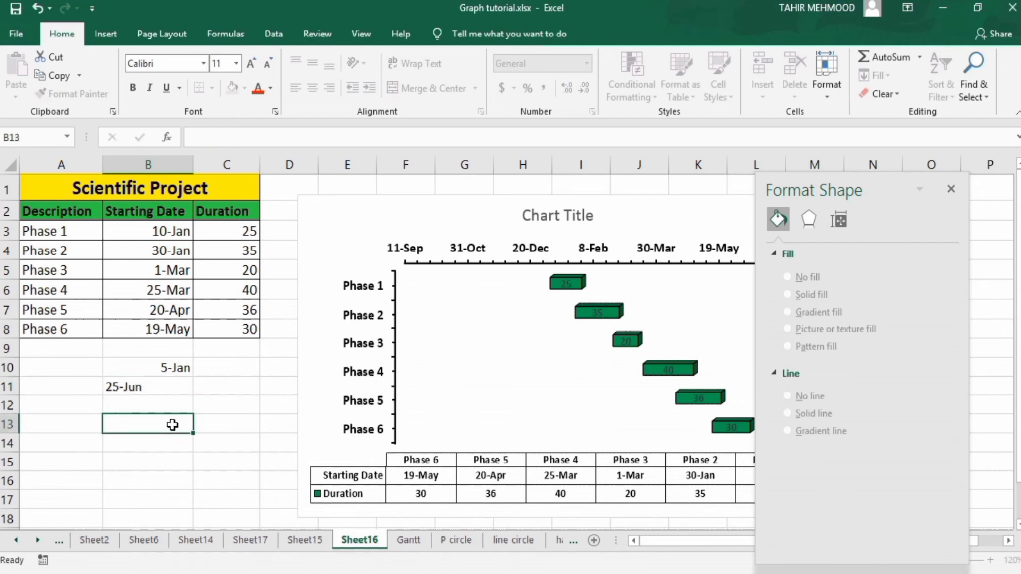
Apply the Number format to the two dates in cells B10:B11
{"action": "left_click", "coordinate": [141, 365]}
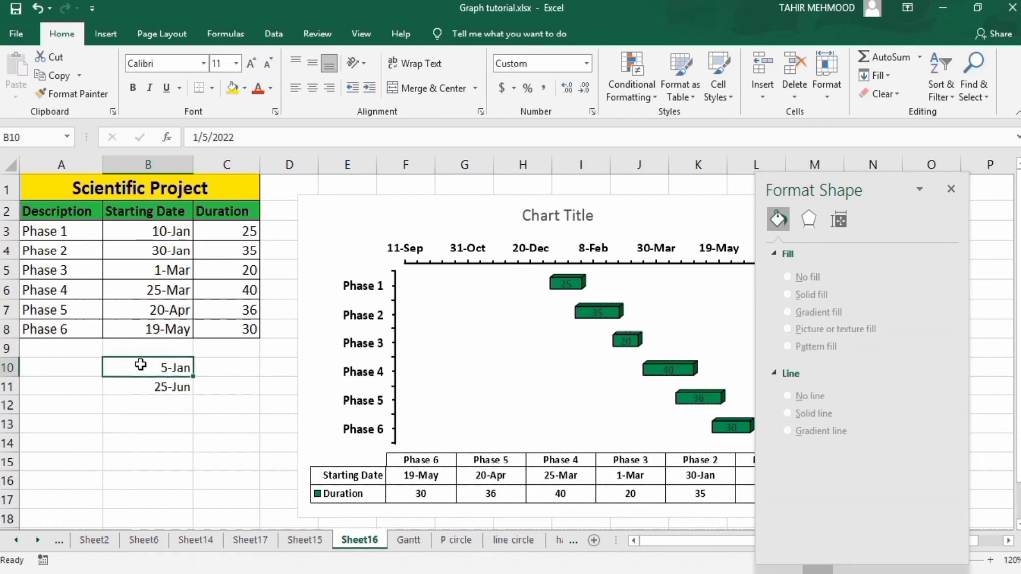
{"action": "left_click_drag", "start_coordinate": [140, 375], "coordinate": [142, 385]}
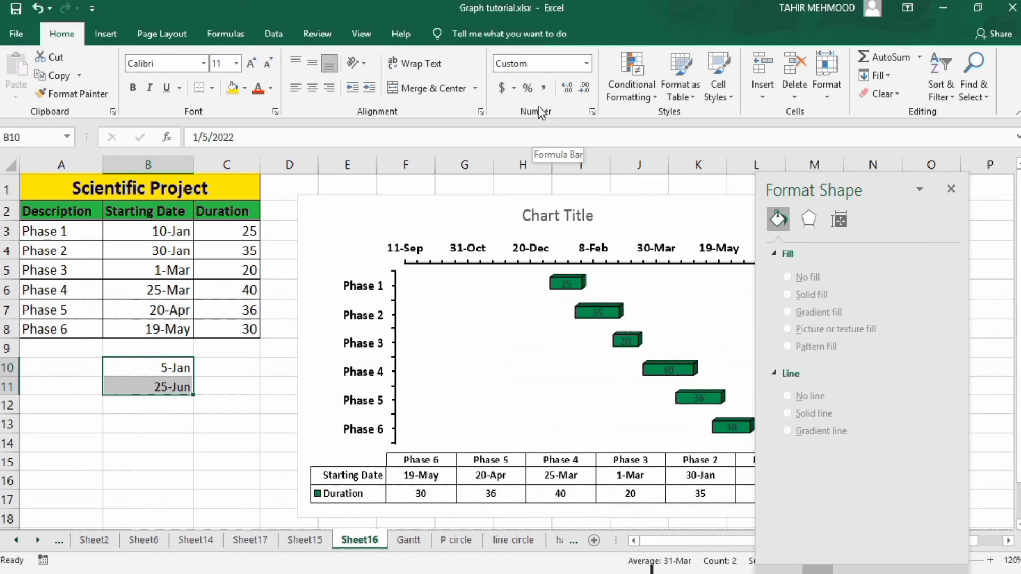
{"action": "left_click", "coordinate": [587, 64]}
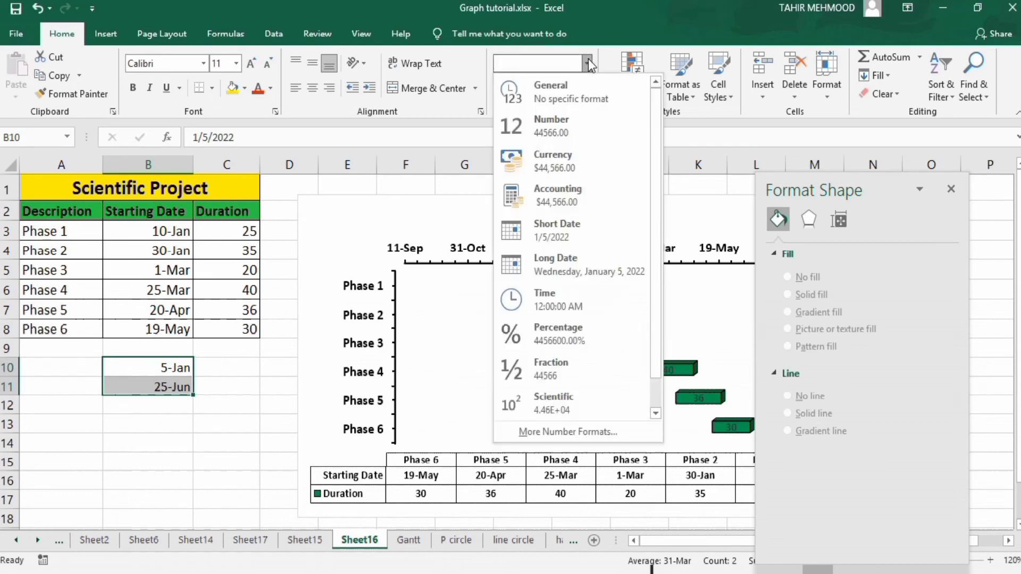
{"action": "left_click", "coordinate": [579, 124]}
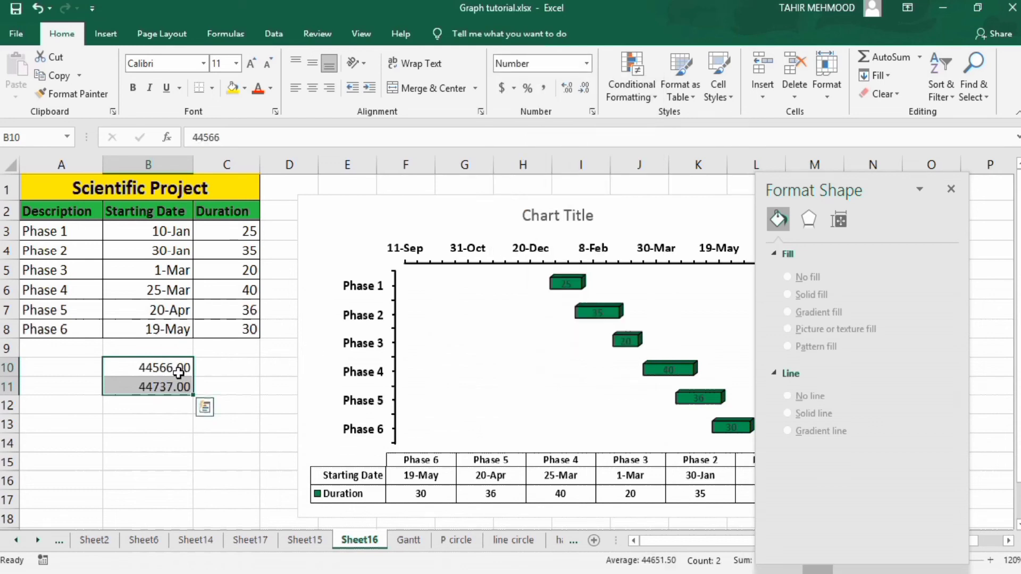
Set the minimum bound of the chart's horizontal date axis to 44566
{"action": "left_click", "coordinate": [464, 253]}
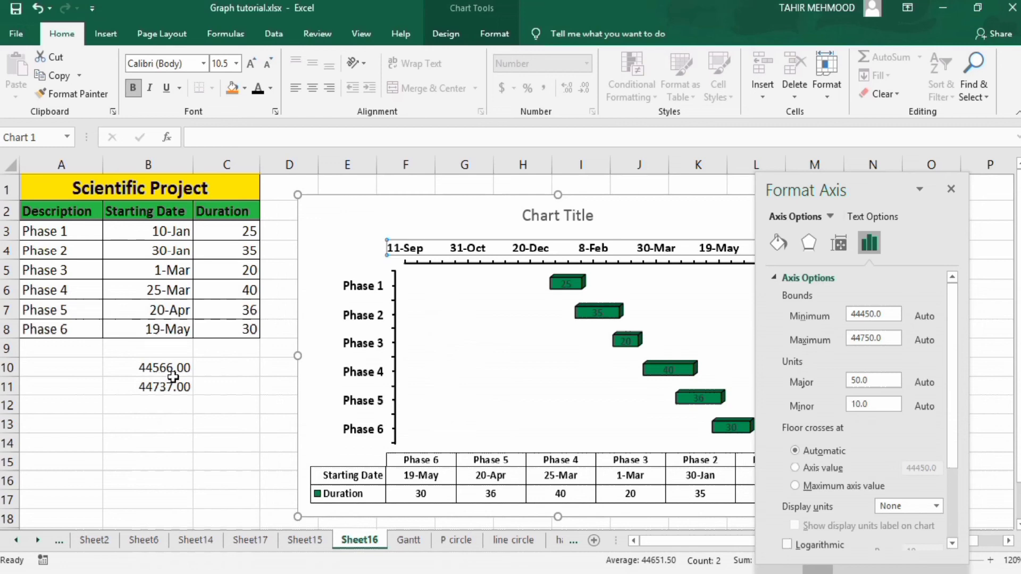
{"action": "left_click", "coordinate": [876, 314]}
{"action": "key", "text": "BackSpace"}
{"action": "key", "text": "BackSpace"}
{"action": "type", "text": "566"}
Set the maximum bound of the horizontal date axis to 44737 and close the axis formatting options
{"action": "left_click", "coordinate": [878, 340]}
{"action": "key", "text": "BackSpace"}
{"action": "key", "text": "BackSpace"}
{"action": "type", "text": "66"}
{"action": "key", "text": "Return"}
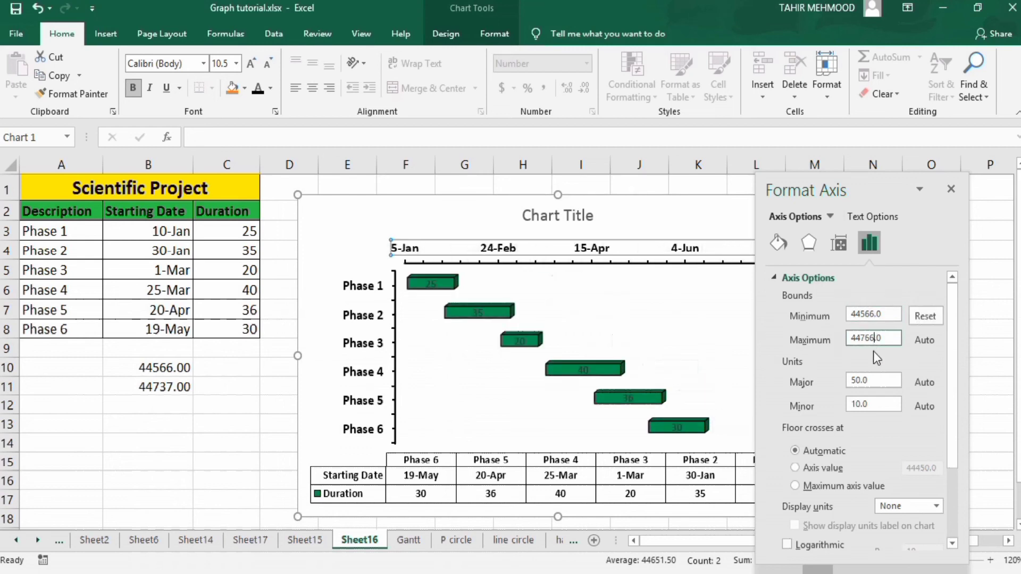
{"action": "key", "text": "BackSpace"}
{"action": "key", "text": "BackSpace"}
{"action": "type", "text": "37"}
{"action": "key", "text": "Return"}
{"action": "left_click", "coordinate": [951, 190]}
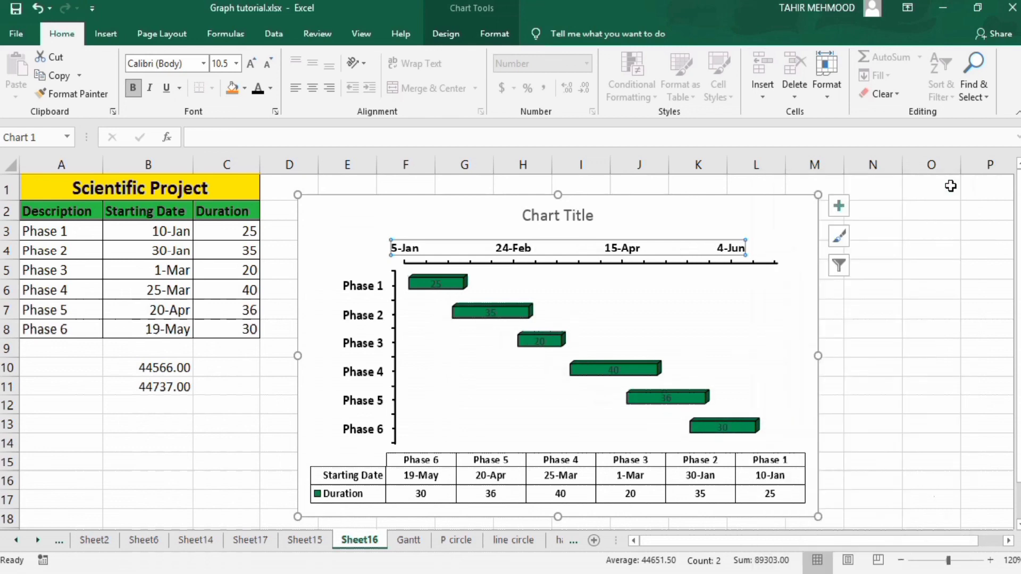
Link the chart title to the Scientific Project heading in cell A1
{"action": "left_click", "coordinate": [567, 216]}
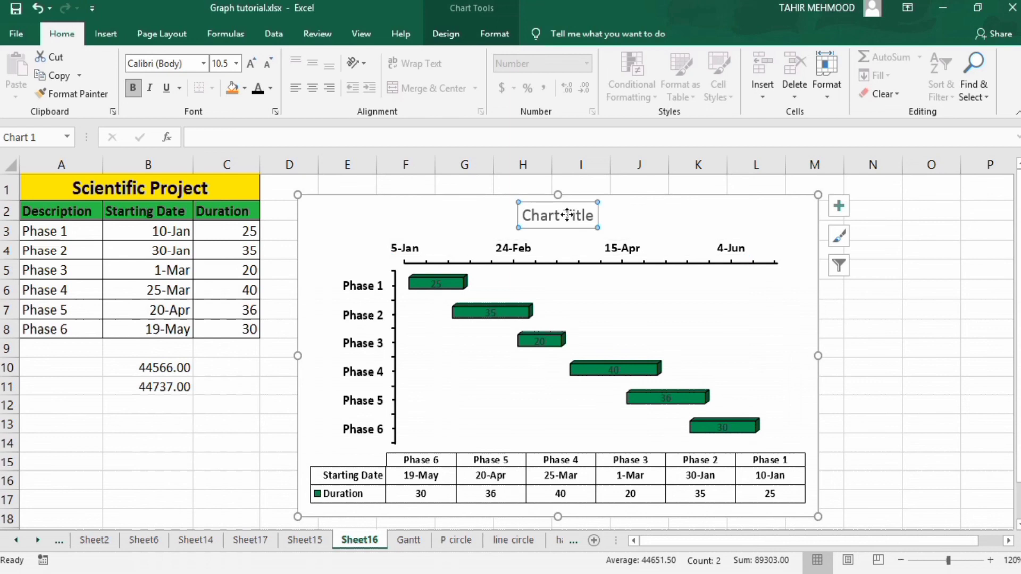
{"action": "left_click", "coordinate": [297, 135]}
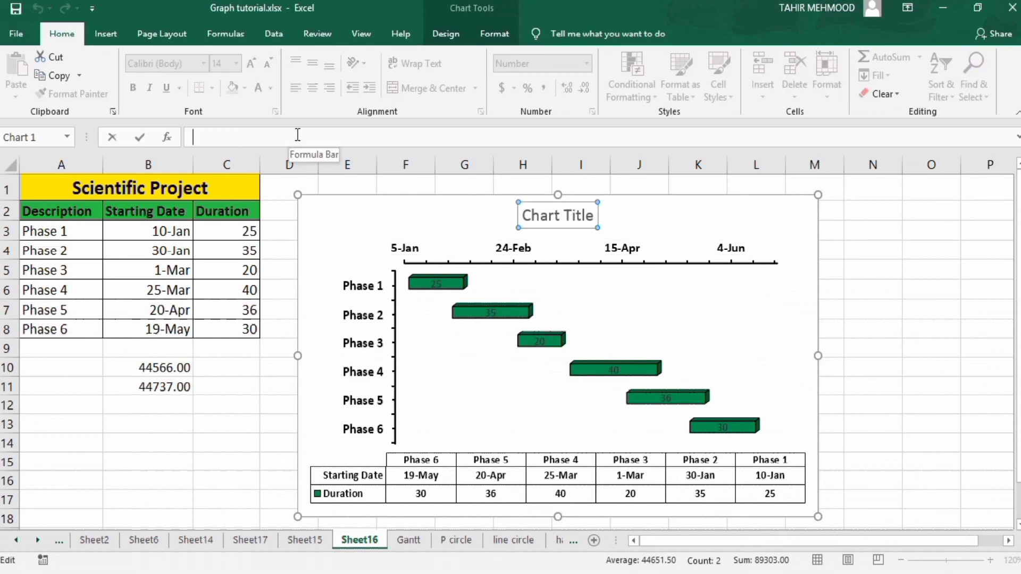
{"action": "type", "text": "="}
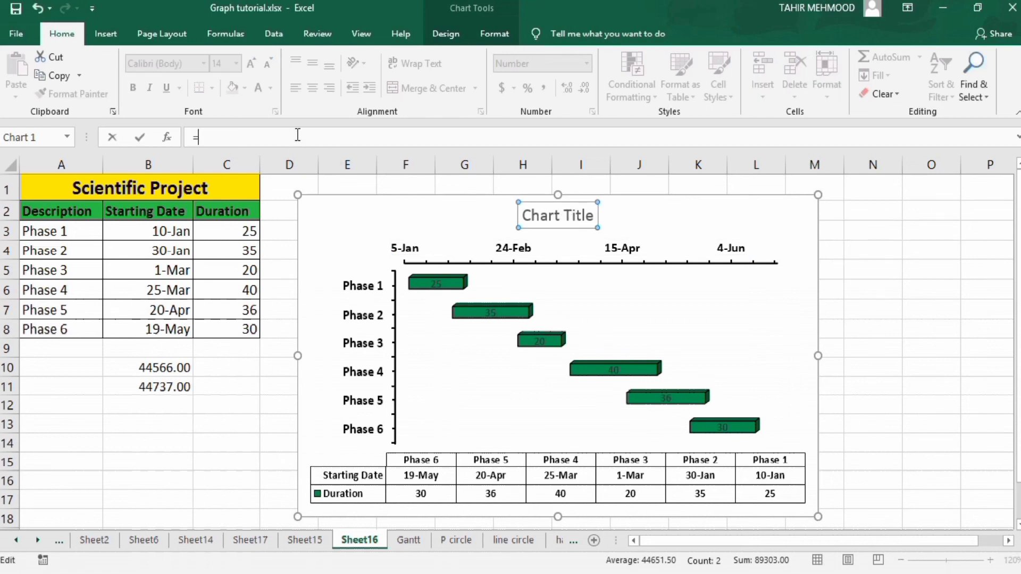
{"action": "left_click", "coordinate": [185, 191]}
{"action": "key", "text": "Return"}
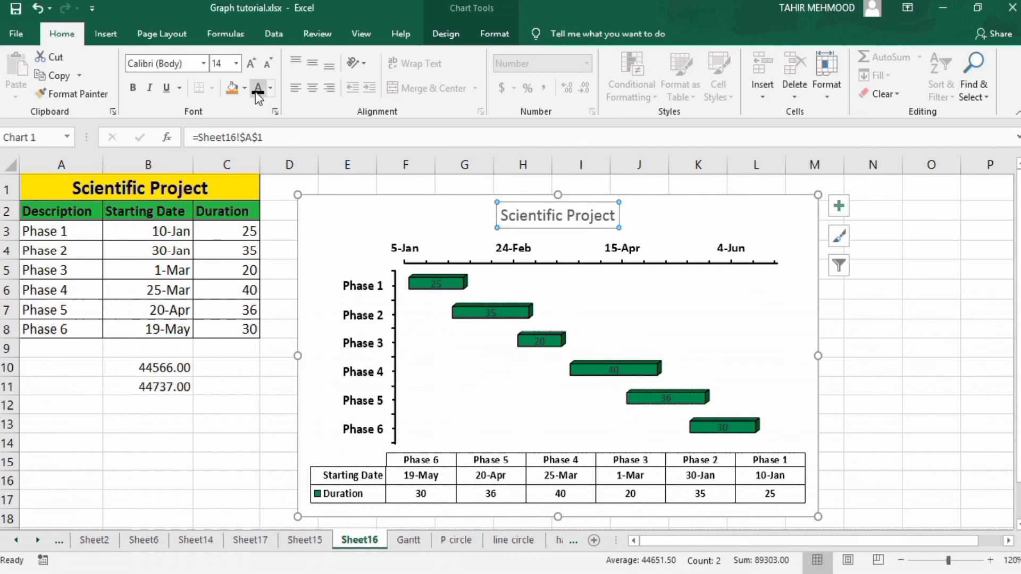
Make the chart title bold and set its font size to 10.5
{"action": "left_click", "coordinate": [133, 87]}
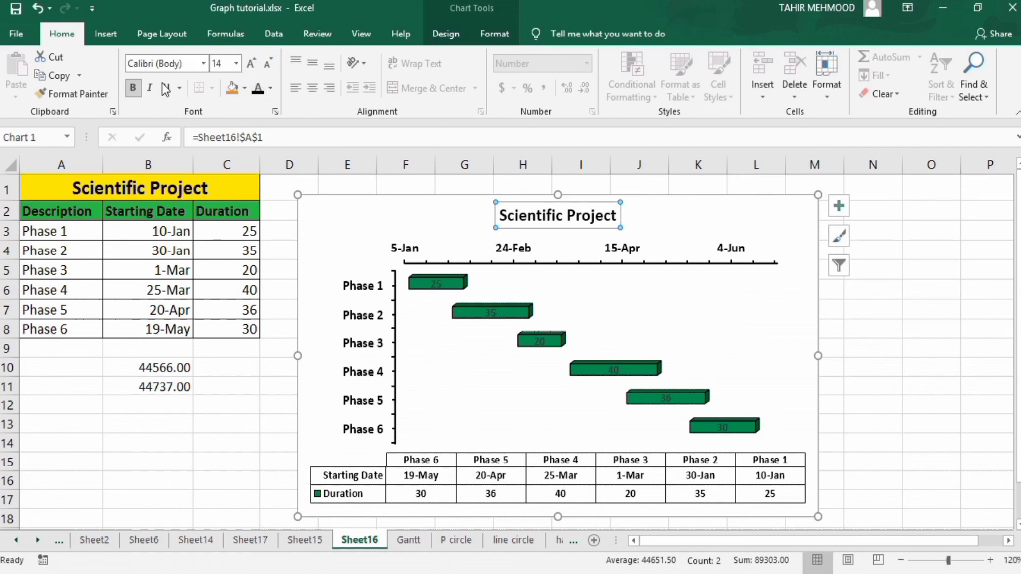
{"action": "left_click", "coordinate": [236, 63]}
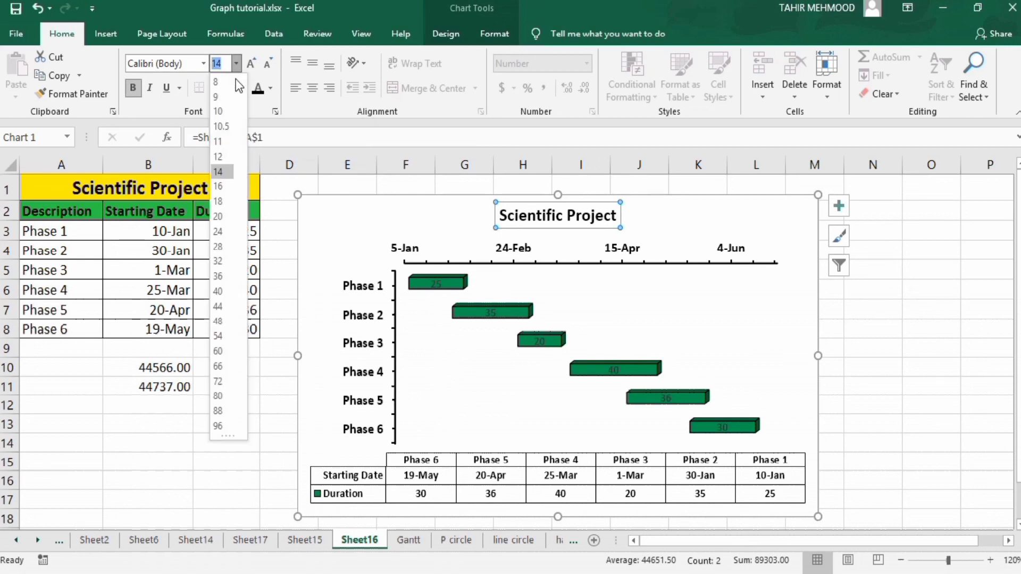
{"action": "left_click", "coordinate": [223, 126]}
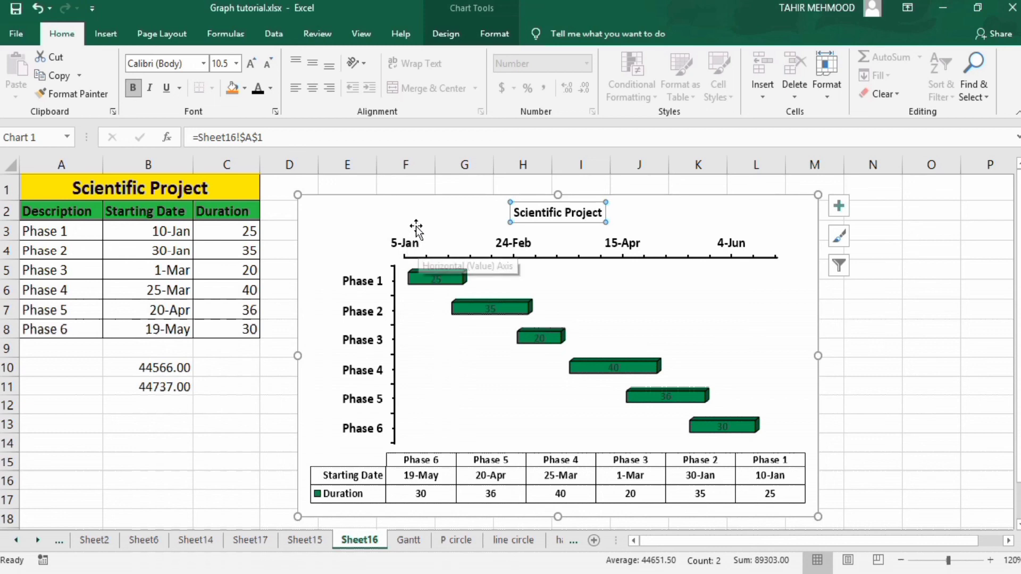
Format the horizontal axis labels with the Date number category in the 3/14 style and close the axis formatting options
{"action": "left_click", "coordinate": [412, 245]}
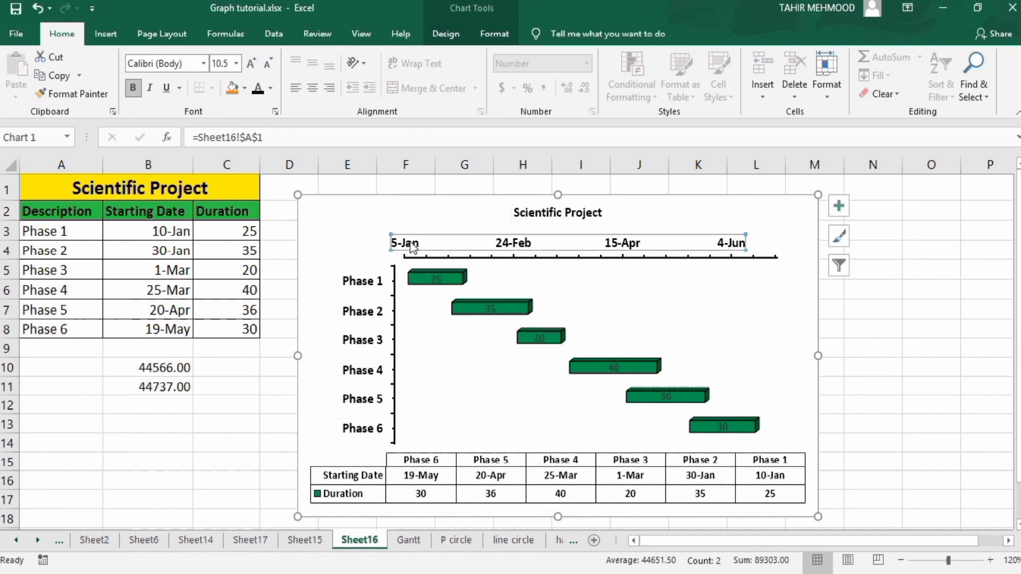
{"action": "right_click", "coordinate": [413, 246]}
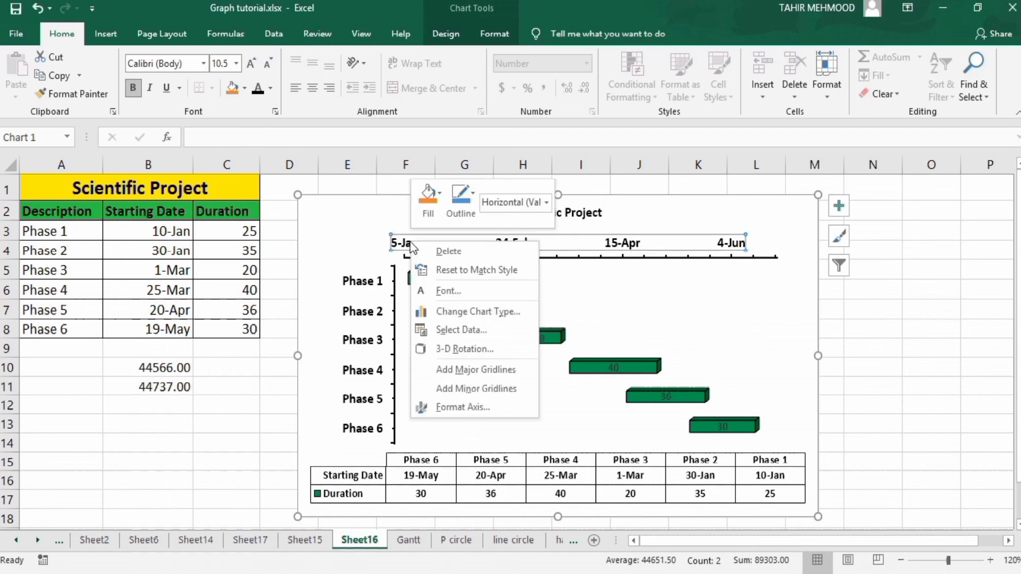
{"action": "left_click", "coordinate": [453, 407]}
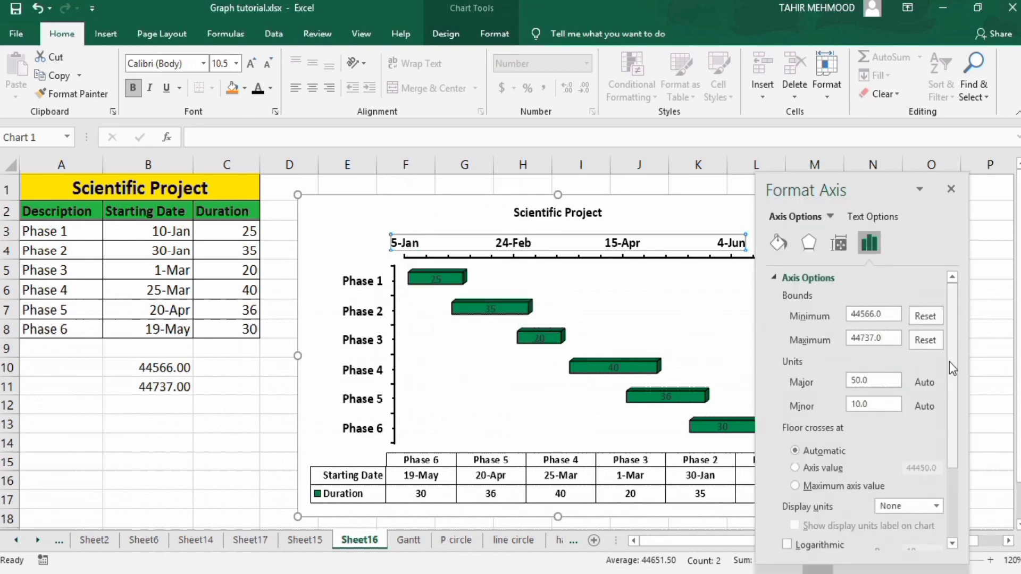
{"action": "scroll", "coordinate": [953, 367], "scroll_direction": "down", "scroll_amount": 2}
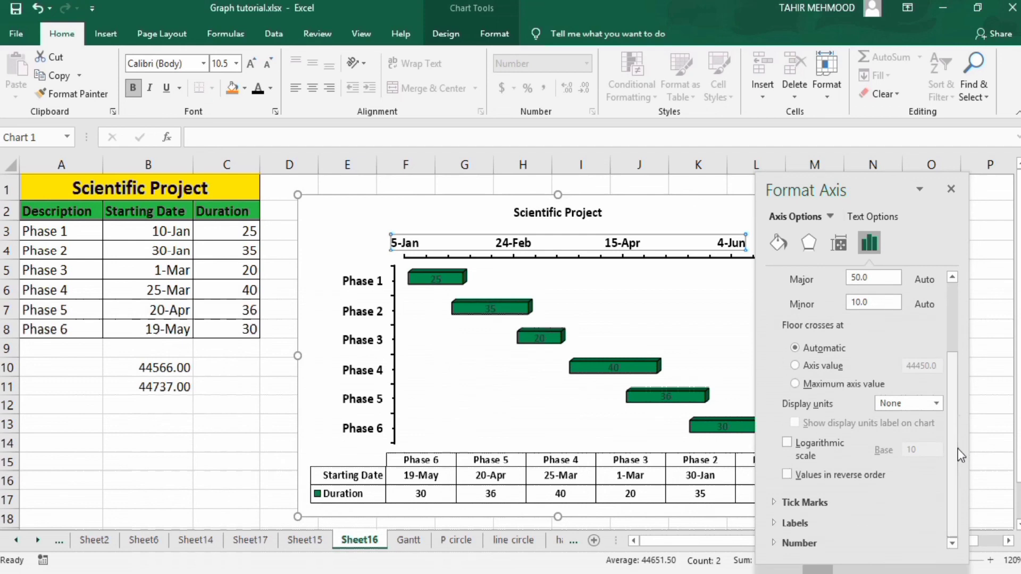
{"action": "left_click", "coordinate": [832, 544]}
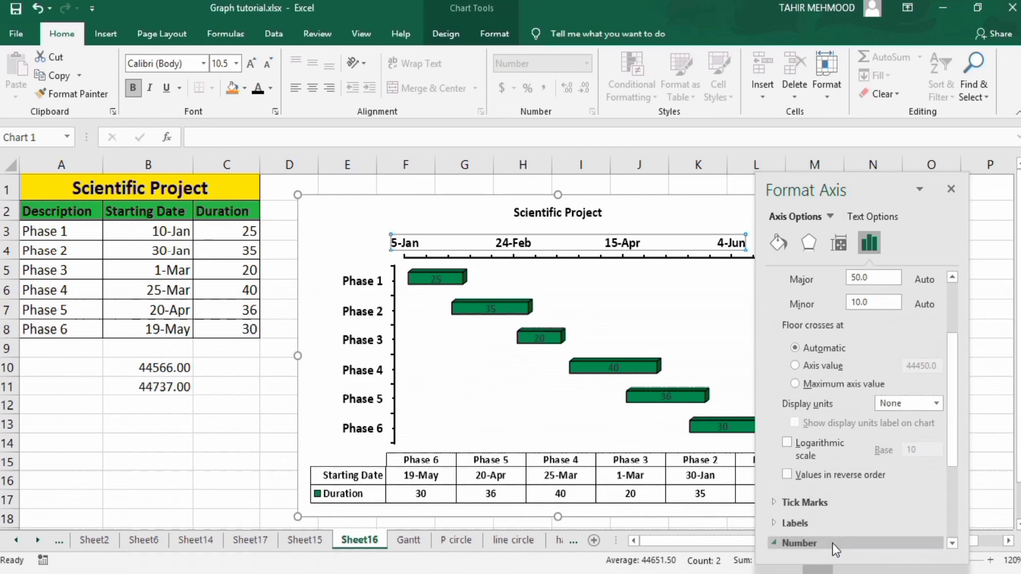
{"action": "left_click_drag", "start_coordinate": [954, 383], "coordinate": [958, 464]}
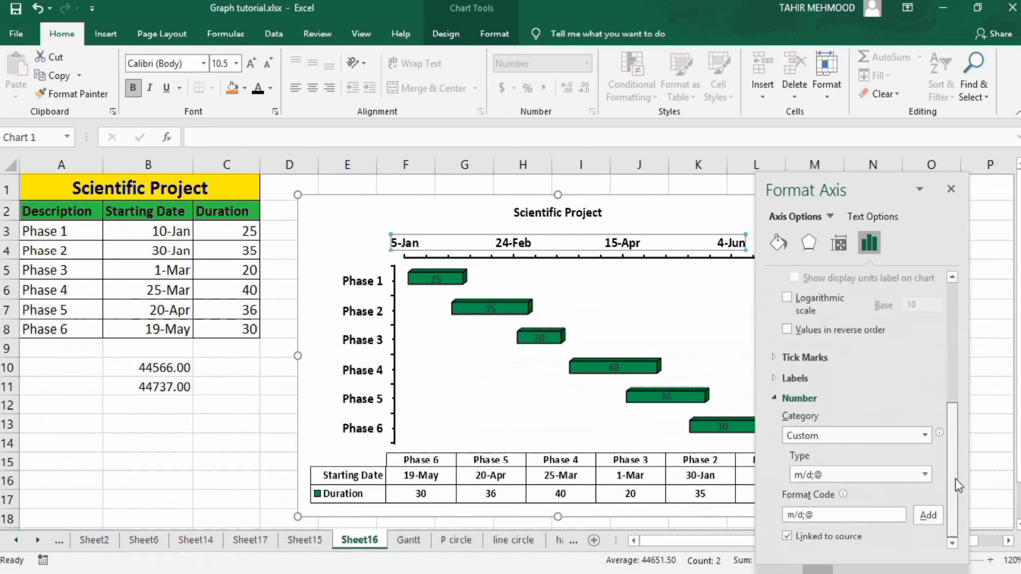
{"action": "left_click", "coordinate": [925, 436]}
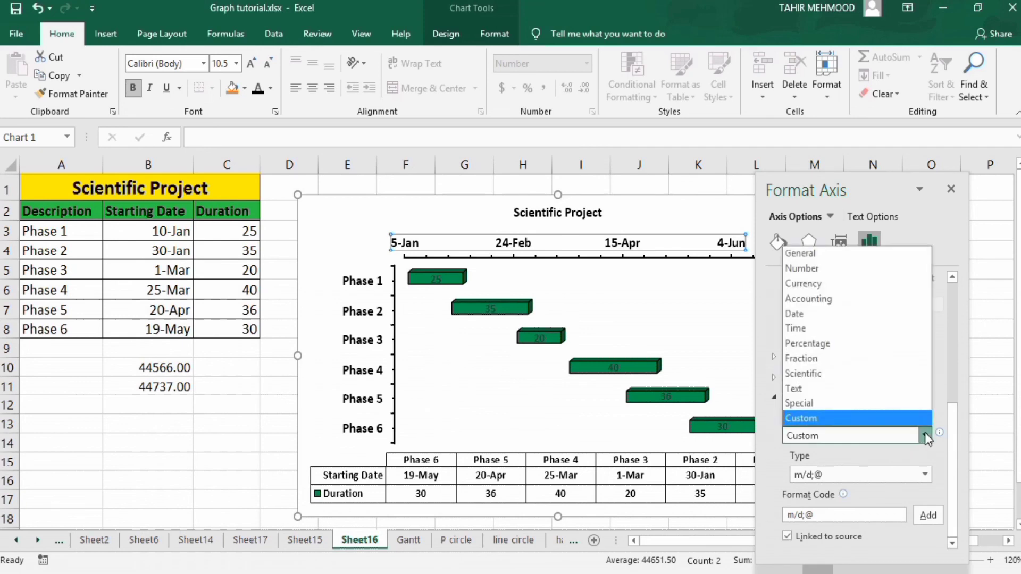
{"action": "left_click", "coordinate": [859, 314]}
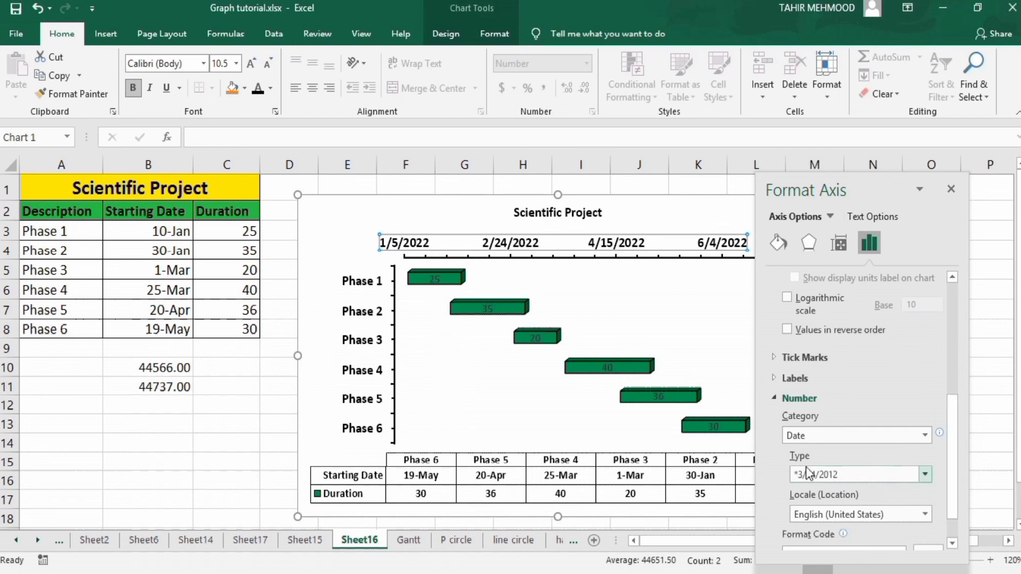
{"action": "left_click", "coordinate": [926, 475]}
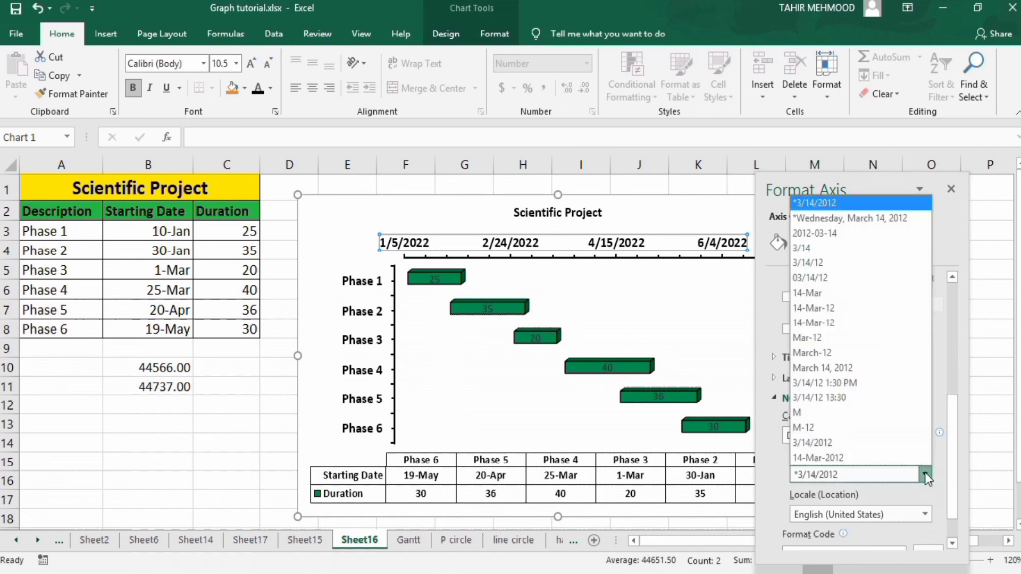
{"action": "left_click", "coordinate": [833, 255]}
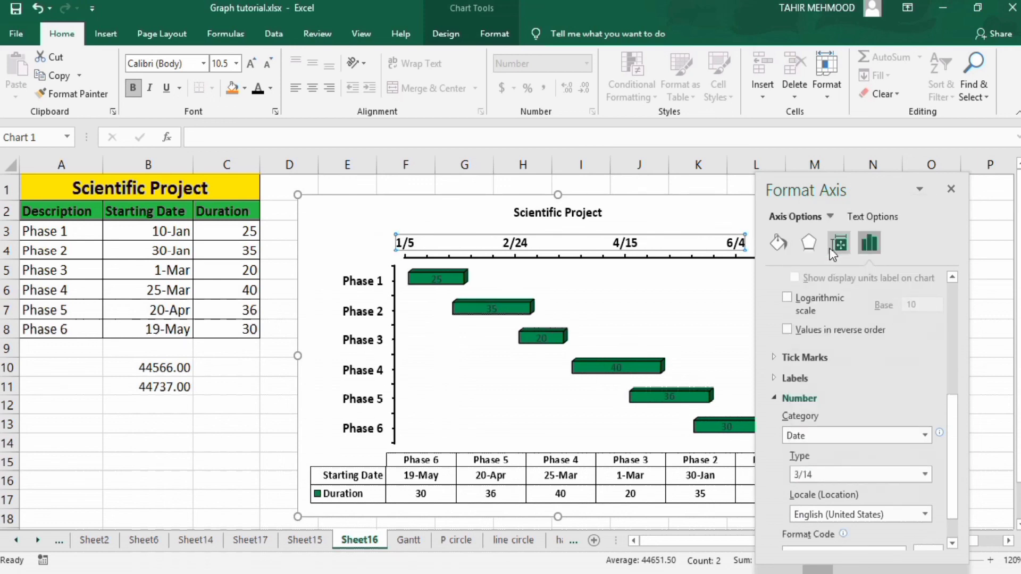
{"action": "left_click", "coordinate": [951, 188]}
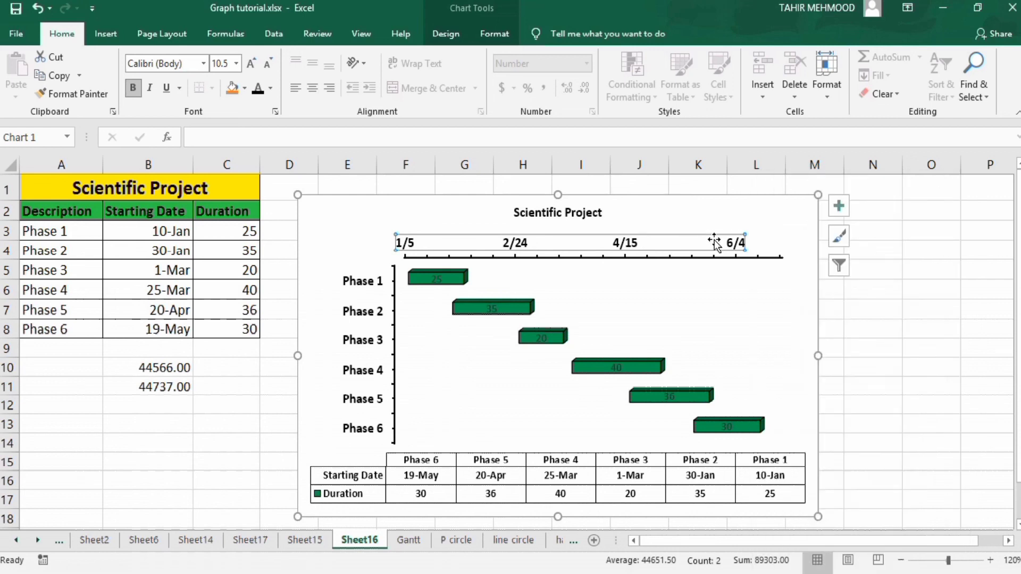